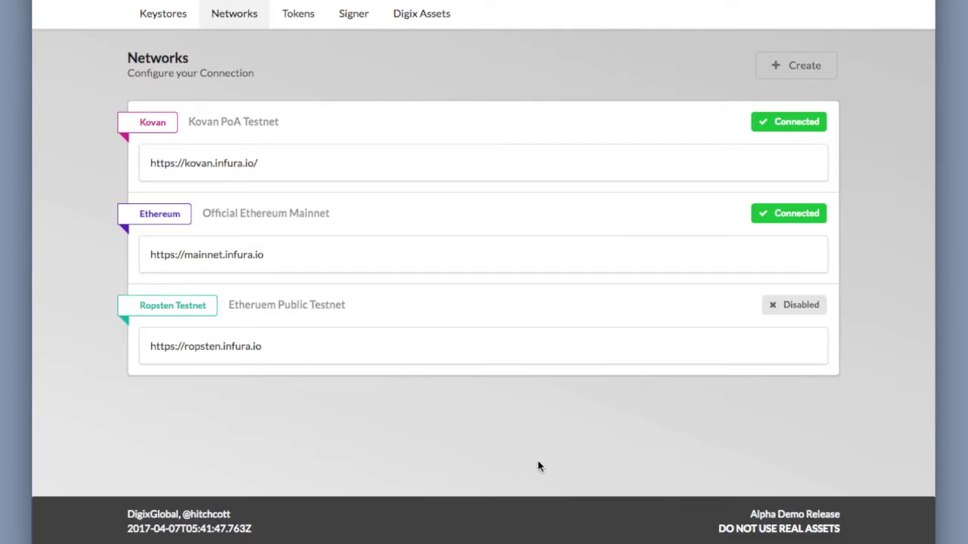
Step: Inspect the Kovan network's color choices and block explorer prefixes, and the Ropsten Testnet settings, discarding any changes
left_click(443, 156)
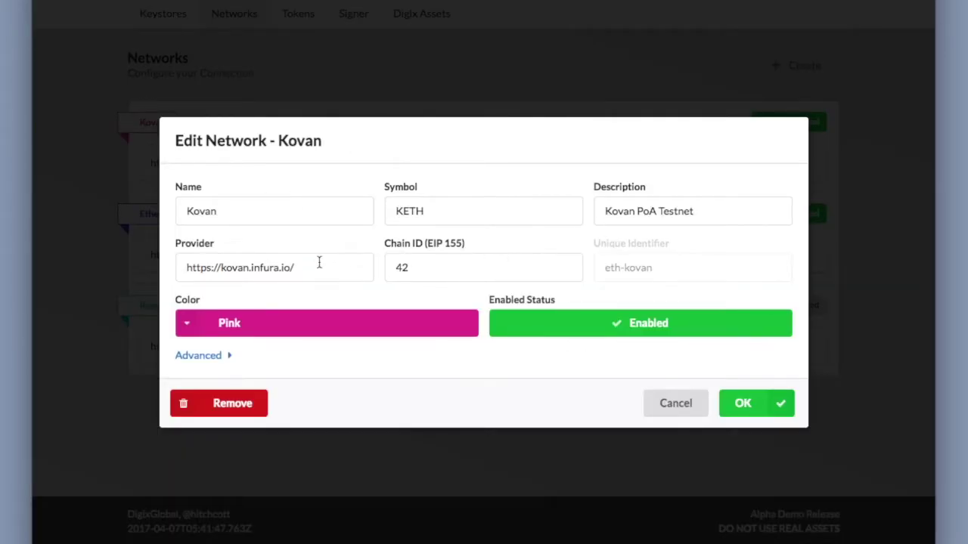
left_click(189, 357)
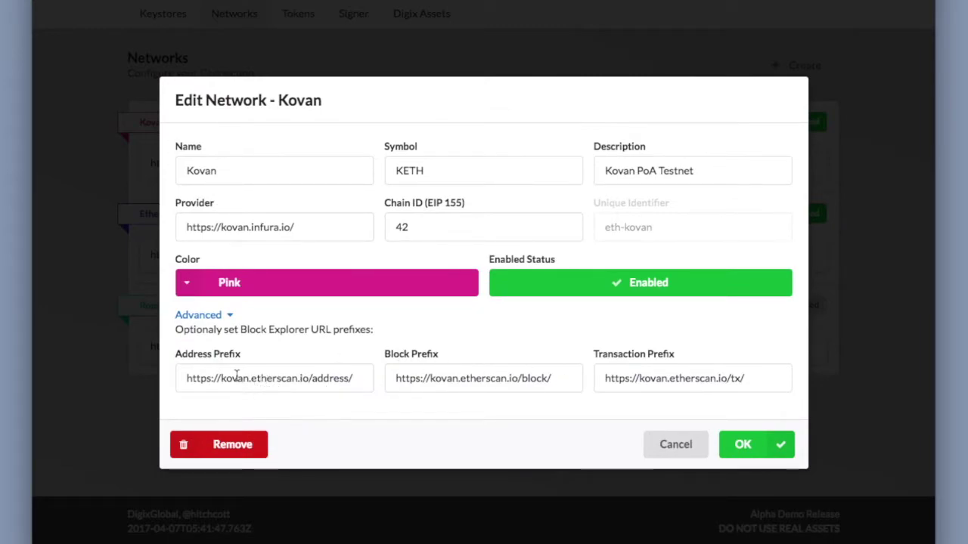
left_click(216, 284)
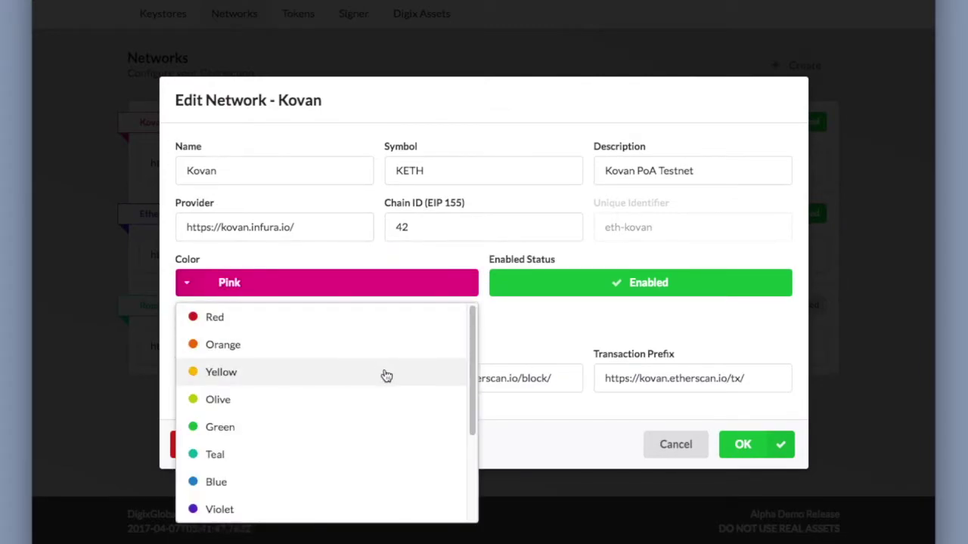
scroll(383, 373, "down", 3)
left_click(346, 424)
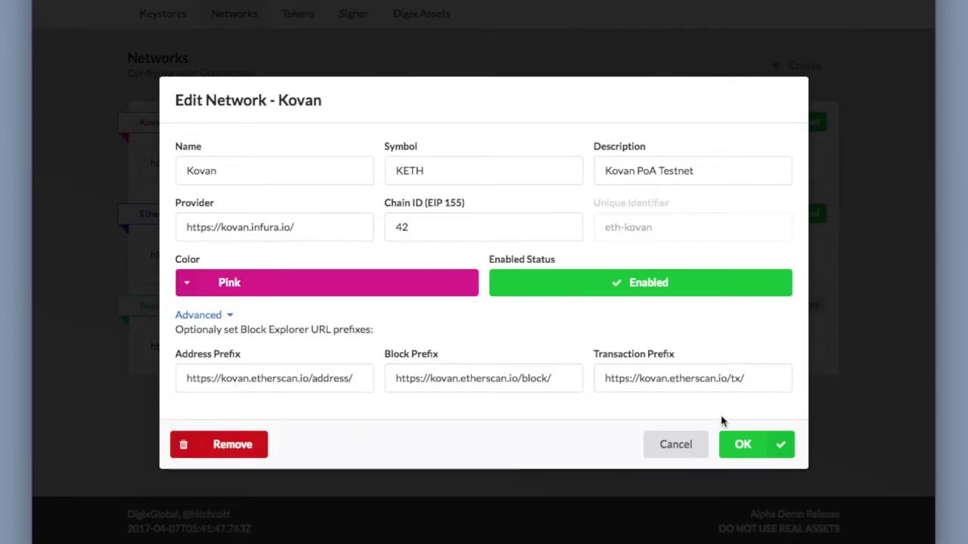
left_click(680, 445)
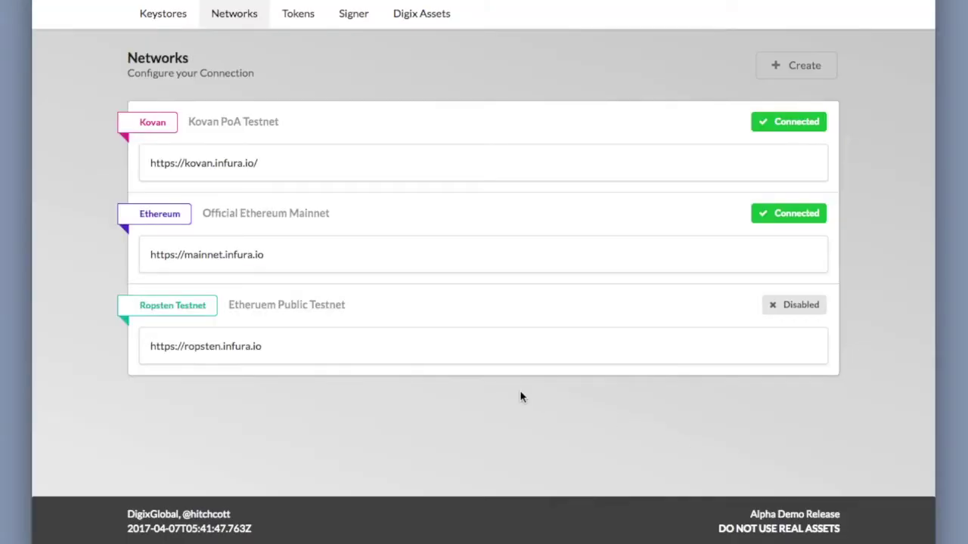
left_click(406, 314)
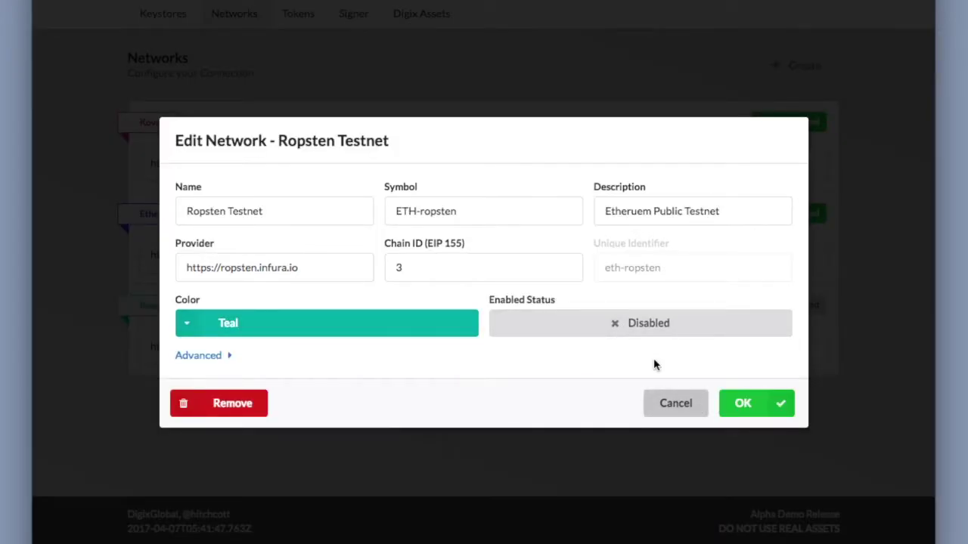
left_click(670, 401)
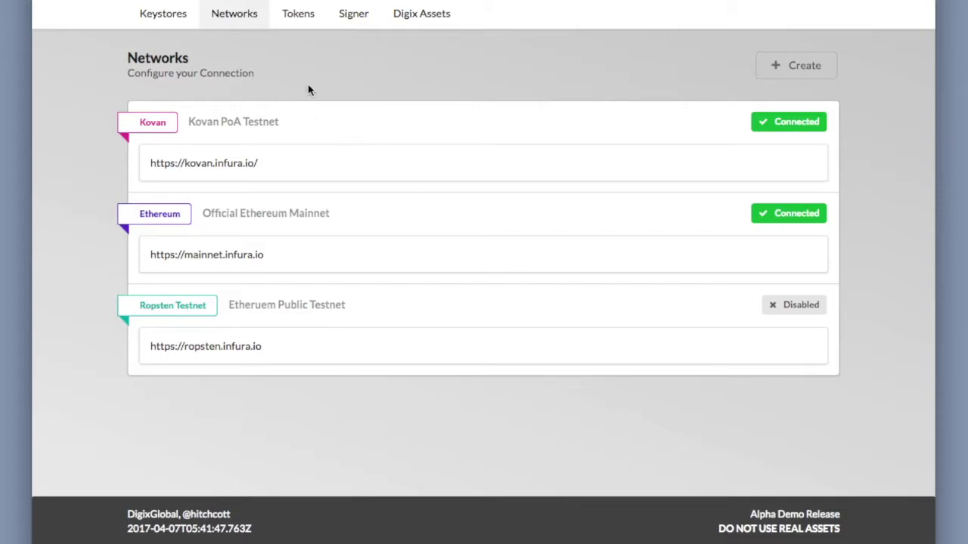
Step: Look through the full list of configured token assets and open the DGX Kovan entry
left_click(309, 23)
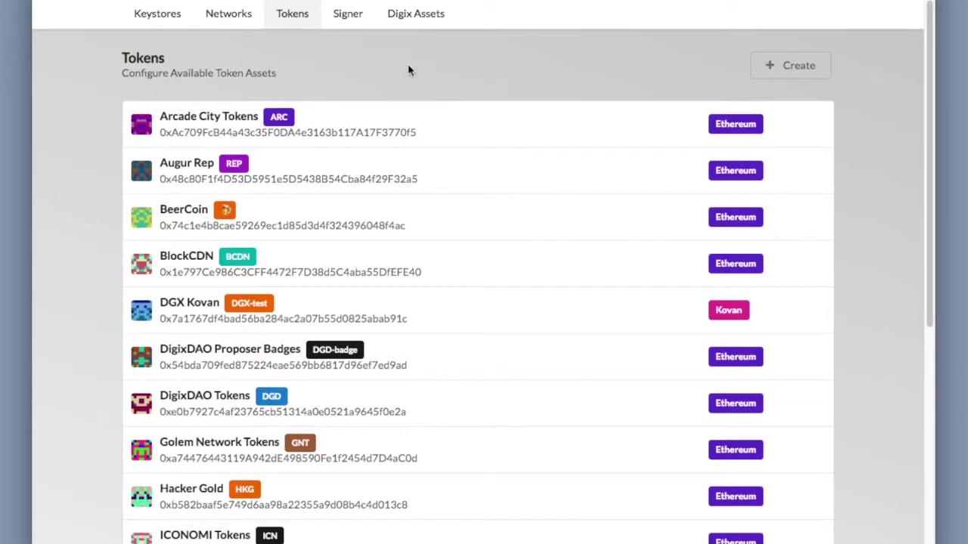
scroll(487, 90, "down", 2)
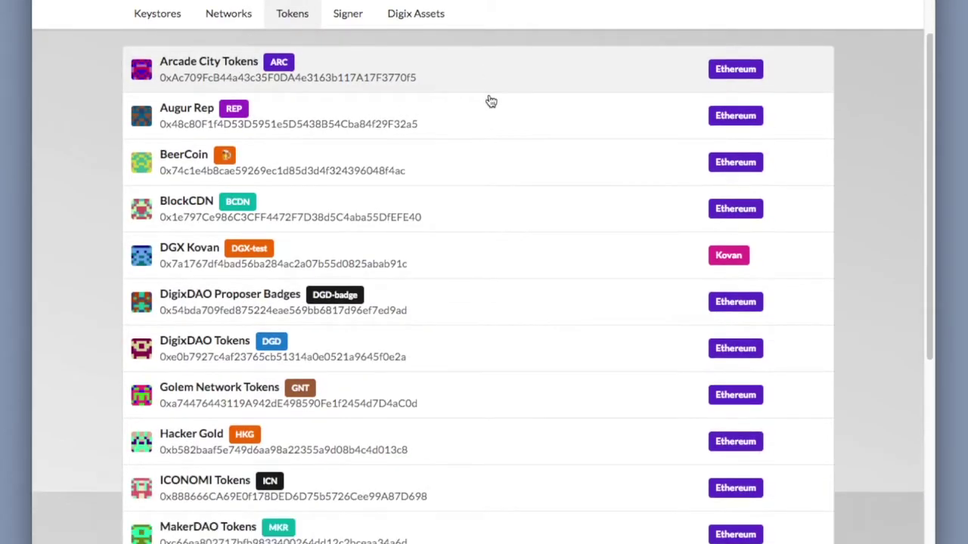
scroll(488, 102, "down", 7)
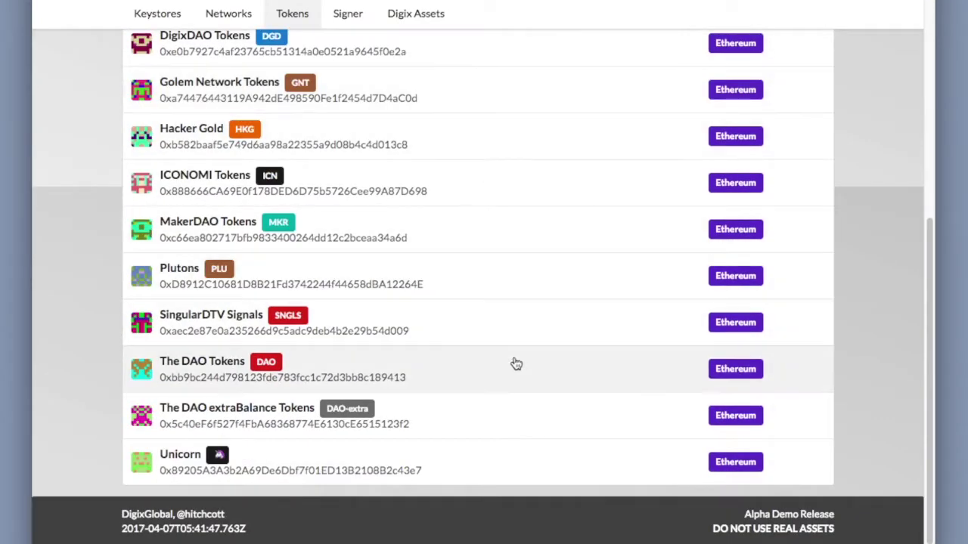
scroll(515, 364, "up", 9)
left_click(414, 306)
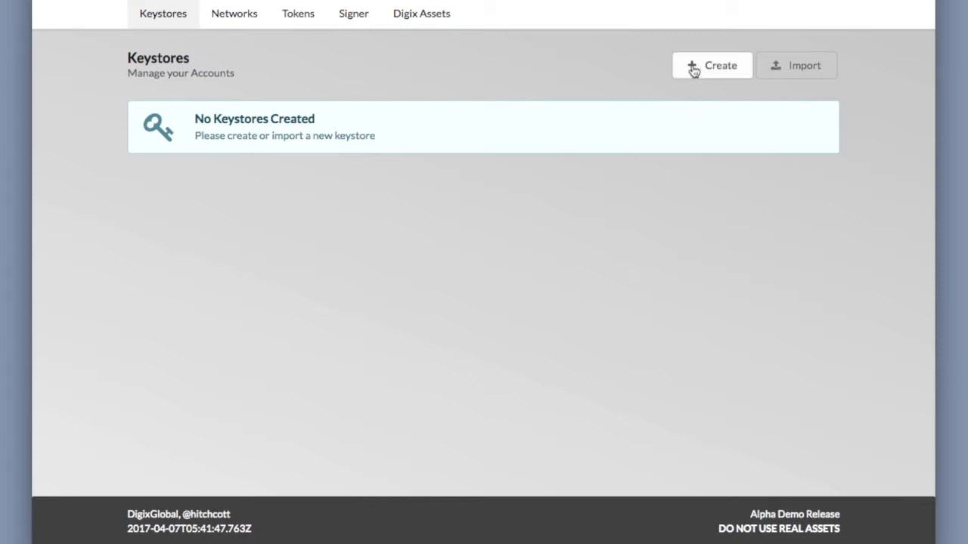
Step: Start a new Single Account keystore named "My New Account" and enter and confirm its password
left_click(693, 68)
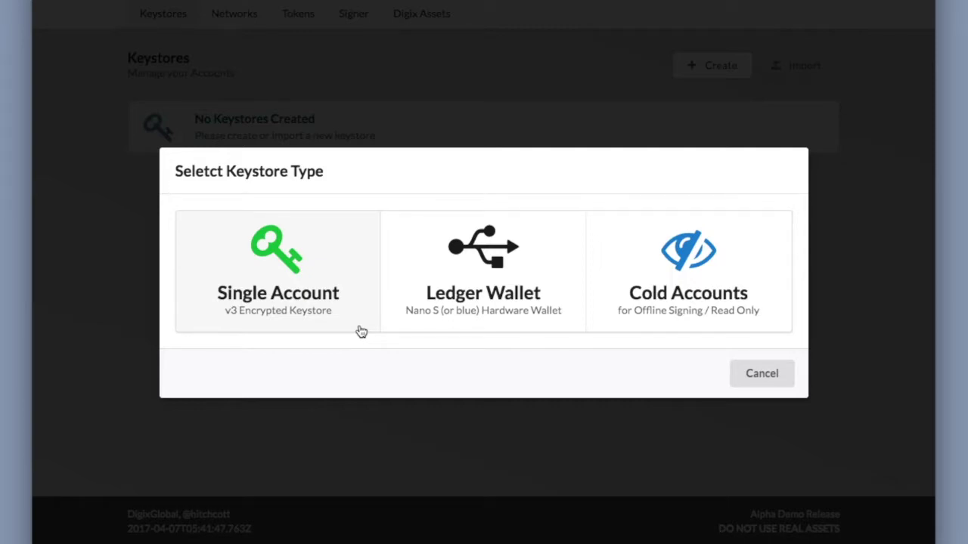
left_click(360, 329)
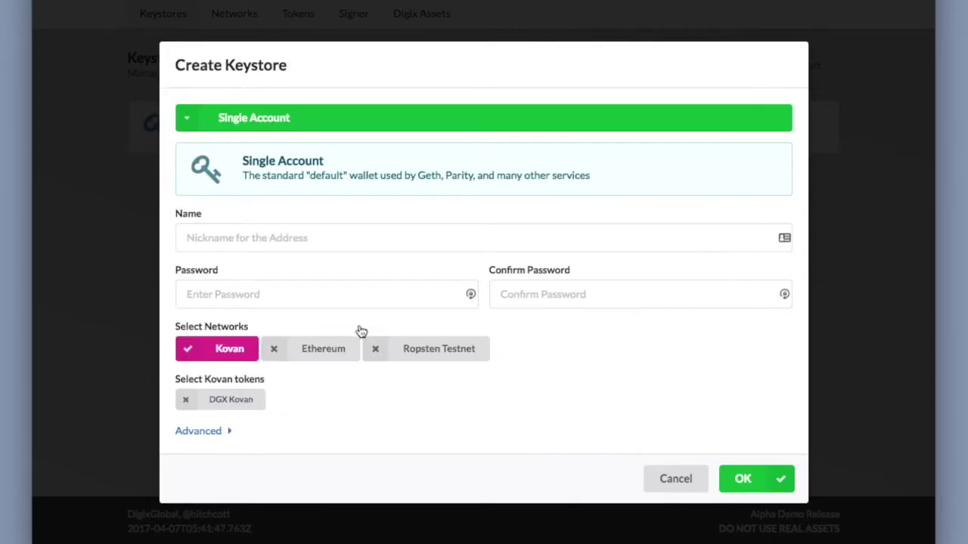
left_click(318, 236)
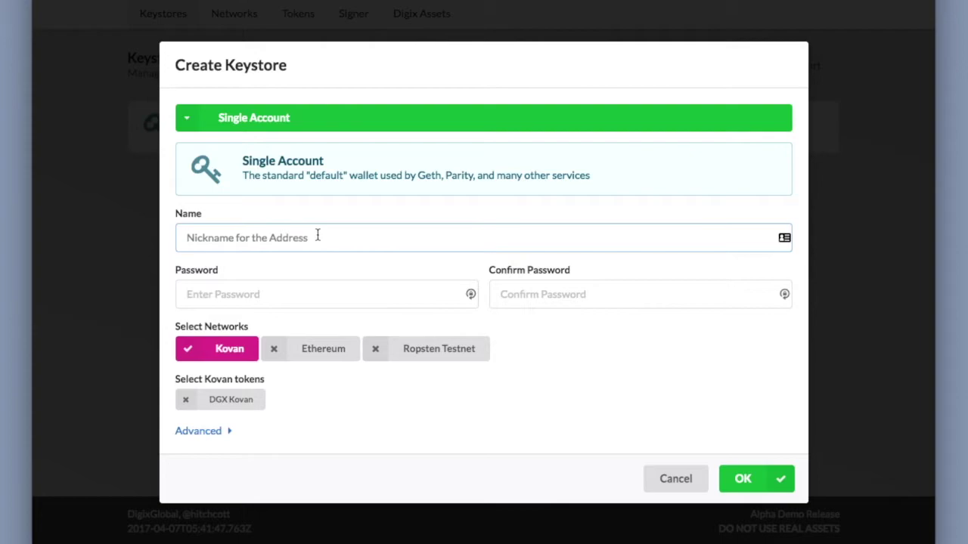
type("My New Account")
left_click(298, 294)
key("ctrl+v")
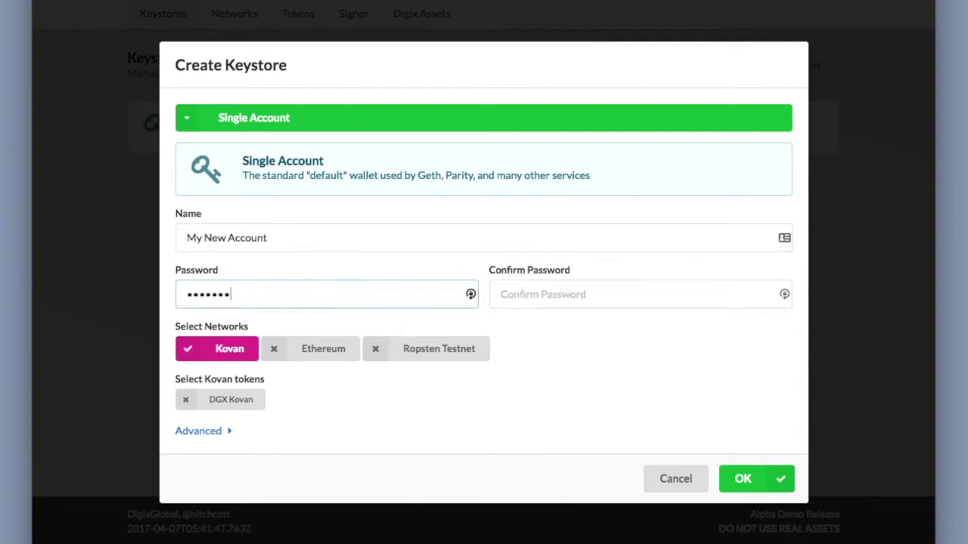
key("Tab")
key("ctrl+v")
left_click(341, 419)
Step: Enable the Ethereum network for the new keystore, plus the DigixDAO Tokens, Augur Rep, DigixDAO Proposer Badges and DGX Kovan tokens
left_click(321, 355)
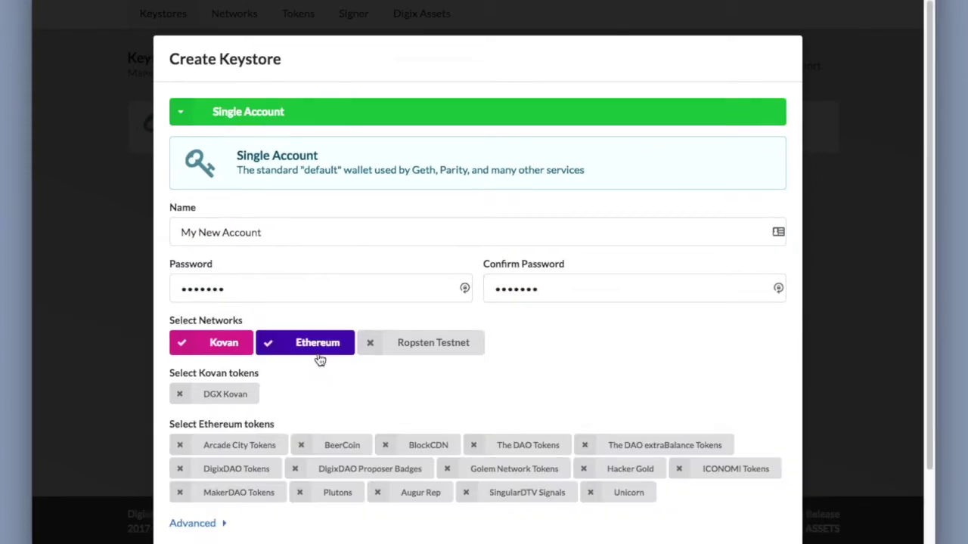
scroll(324, 366, "down", 3)
left_click(246, 386)
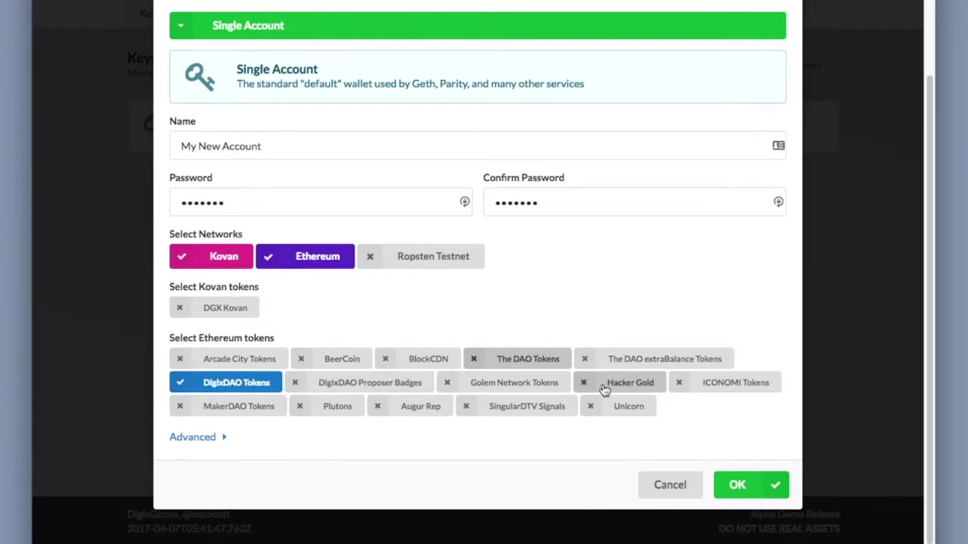
left_click(417, 406)
left_click(324, 386)
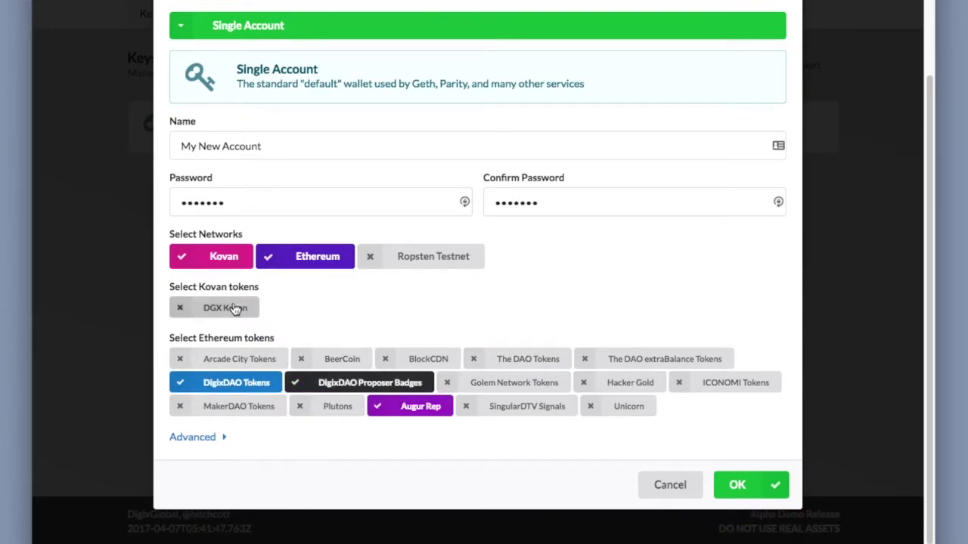
left_click(233, 308)
left_click(406, 261)
left_click(406, 262)
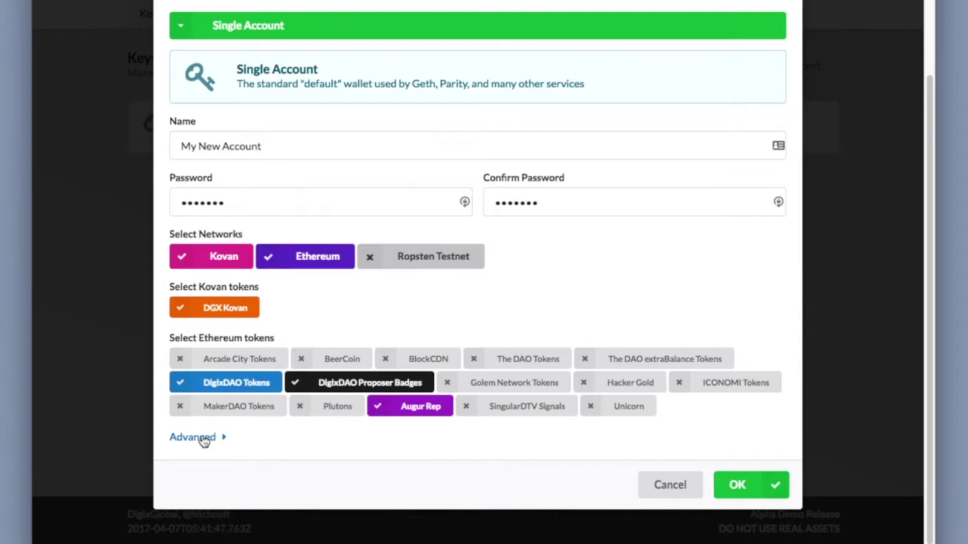
Step: Check the advanced encryption options, leave them at their defaults, and create the keystore
left_click(198, 437)
scroll(317, 429, "down", 2)
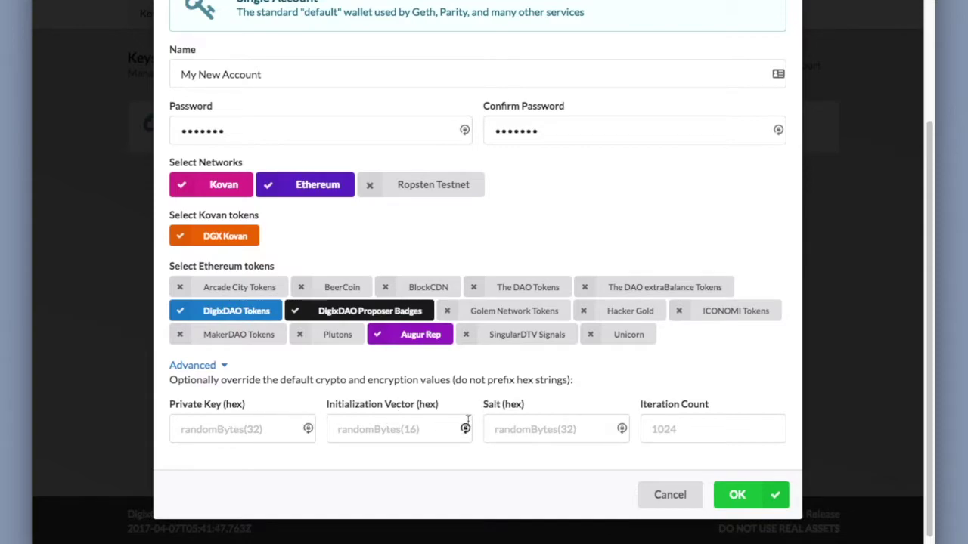
left_click(213, 367)
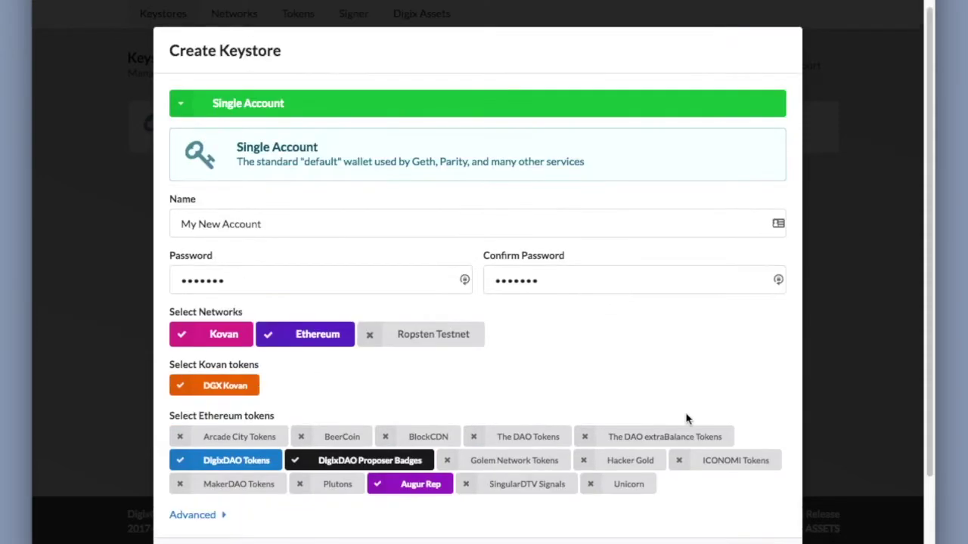
scroll(688, 416, "down", 1)
left_click(775, 488)
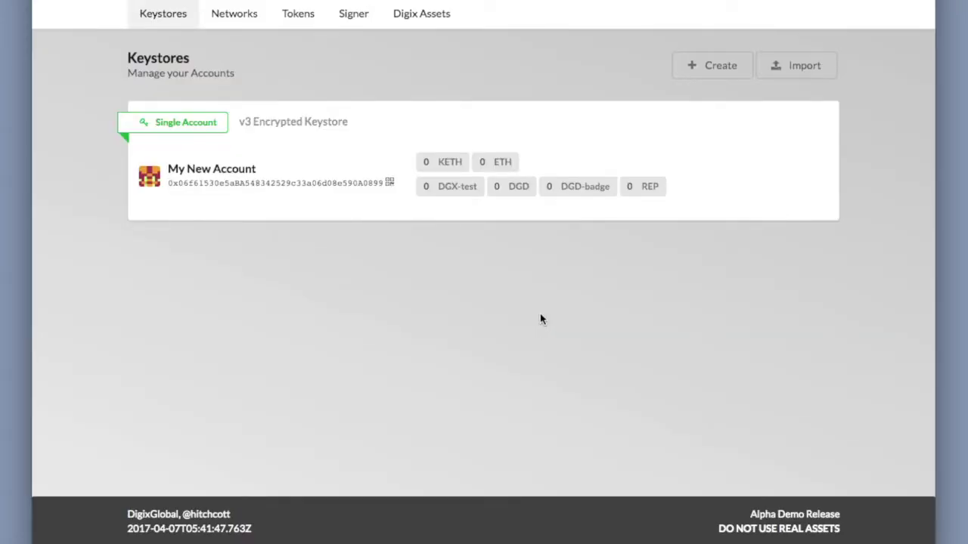
Step: Edit the My New Account keystore to disable the Augur Rep and DigixDAO Proposer Badges tokens, and save it
left_click(155, 122)
left_click(387, 396)
left_click(310, 371)
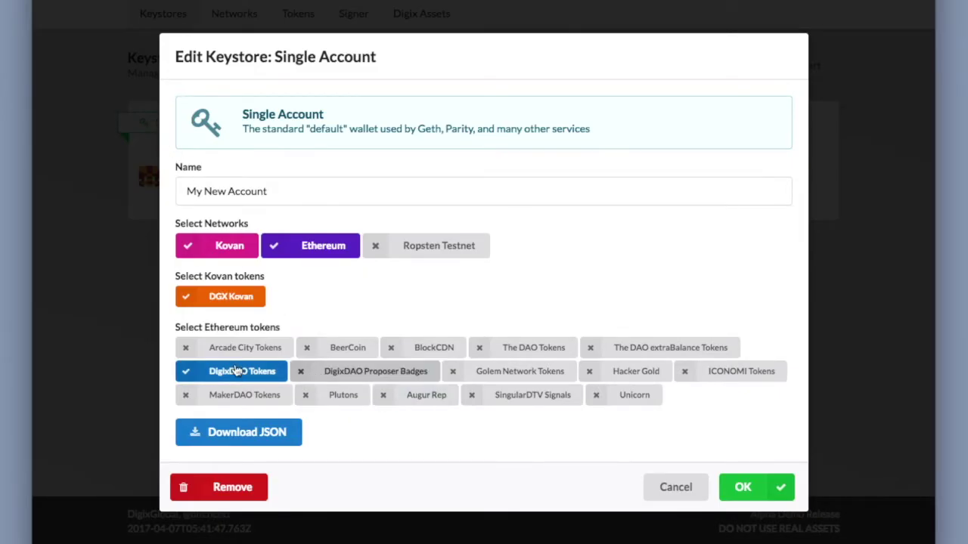
left_click(748, 496)
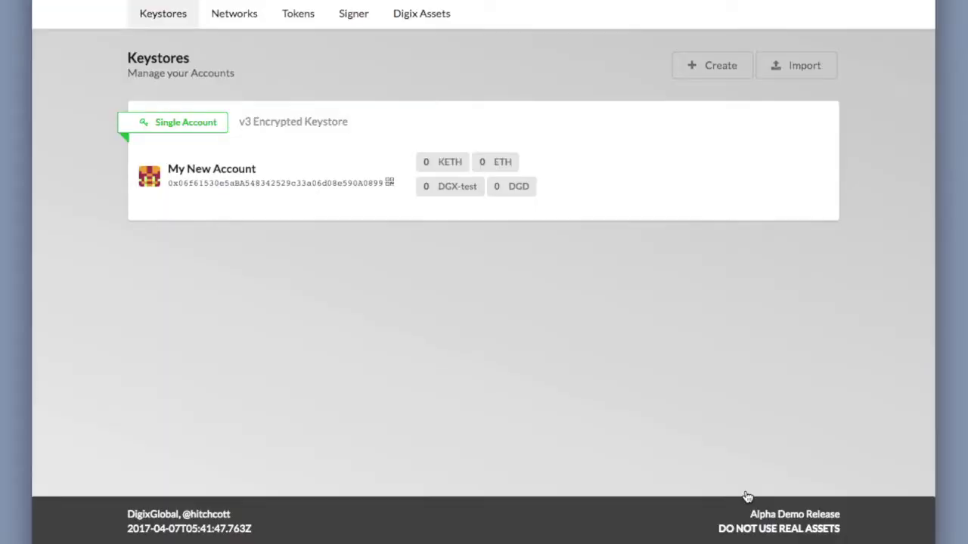
Step: Import an existing keystore file and unlock it with the account password
left_click(813, 68)
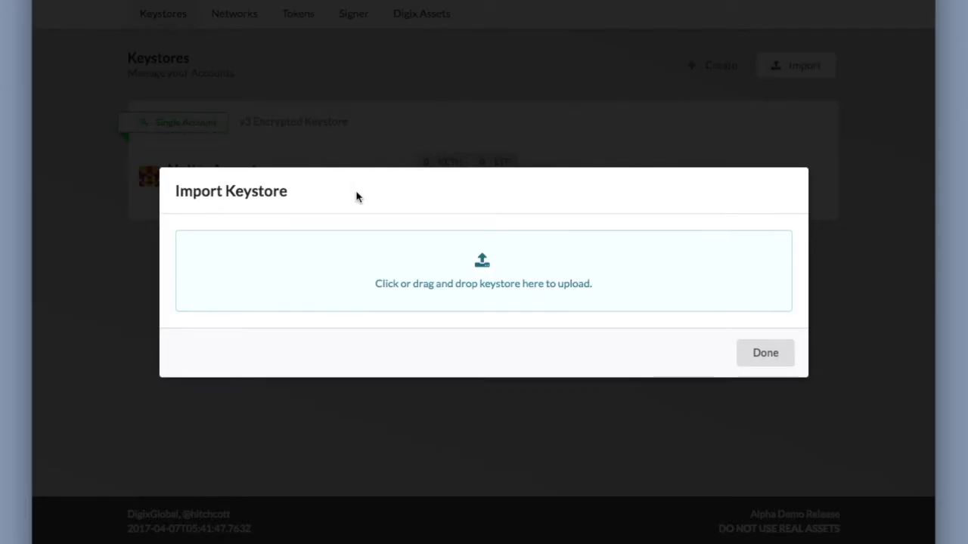
left_click_drag(0, 129, 572, 278)
left_click(566, 278)
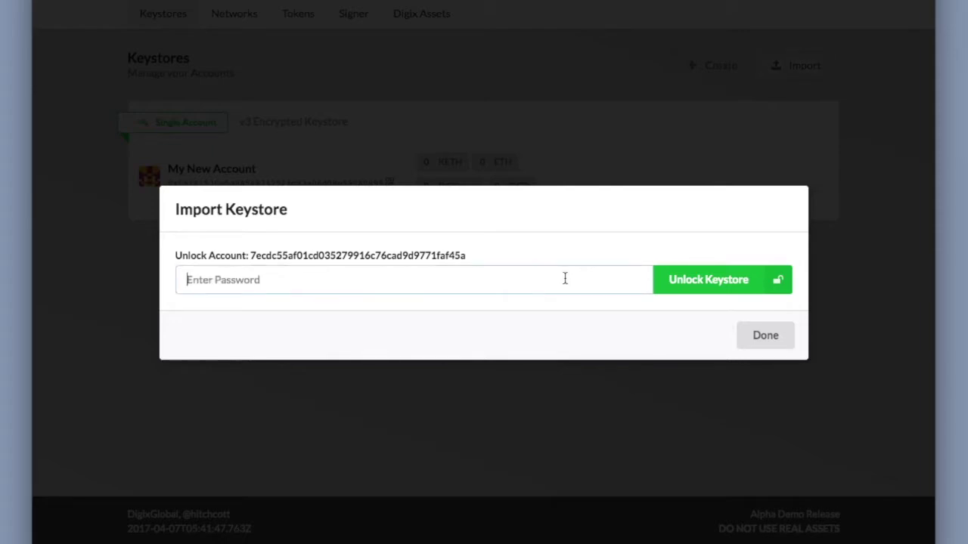
type("•••••••")
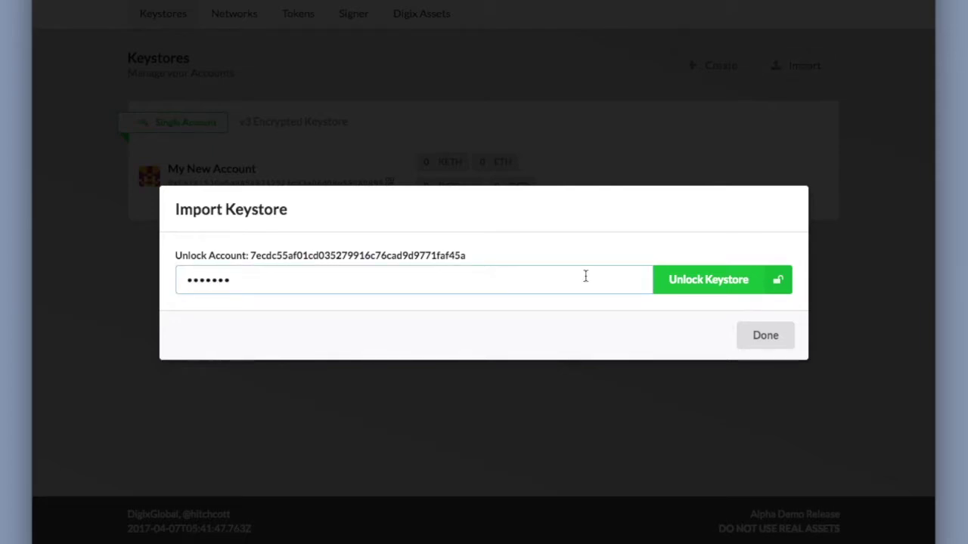
left_click(710, 281)
Step: Name the imported keystore "Kovan Big Boy", enter and confirm its password, enable the DGX Kovan token, and finish the import
left_click(591, 241)
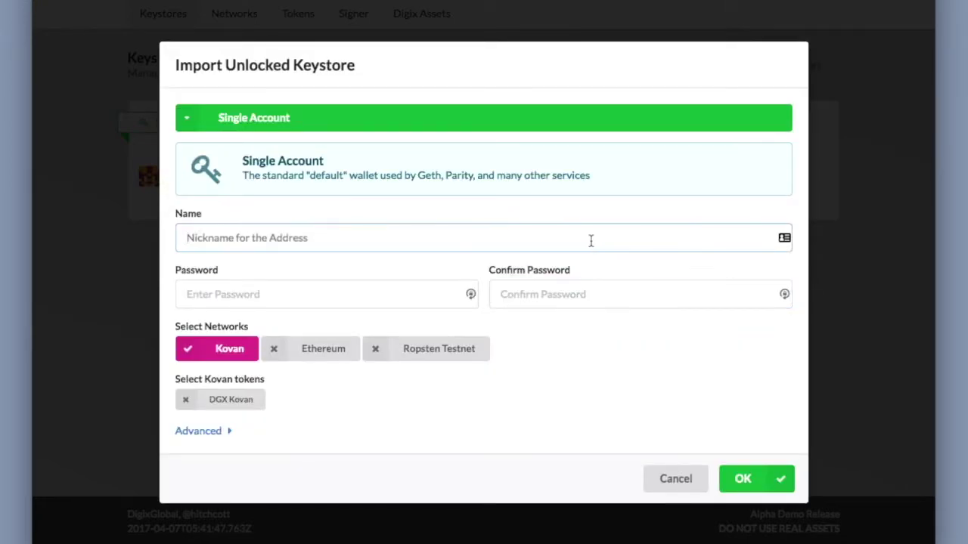
type("Kovan Big Boy")
key("Tab")
type("•••••••")
key("Tab")
type("•••••••")
left_click(221, 400)
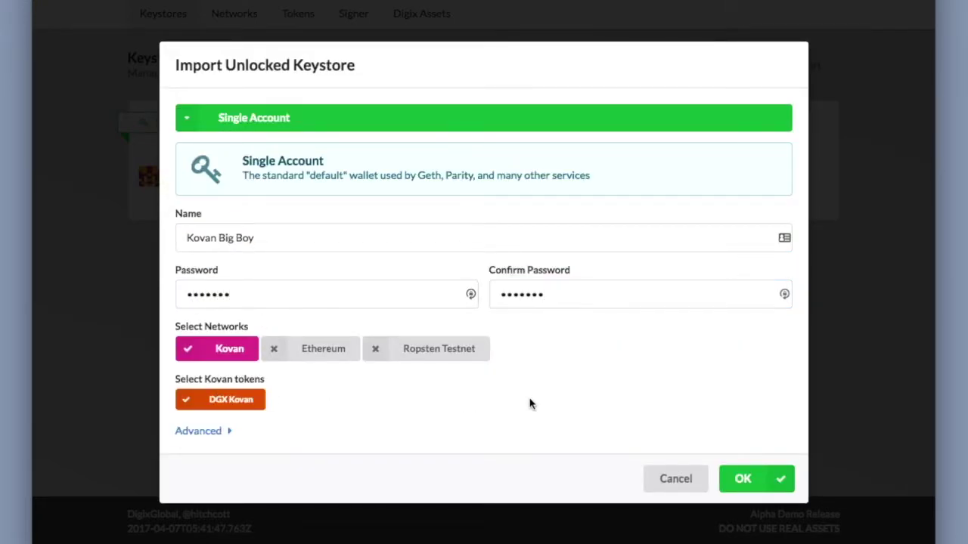
left_click(754, 481)
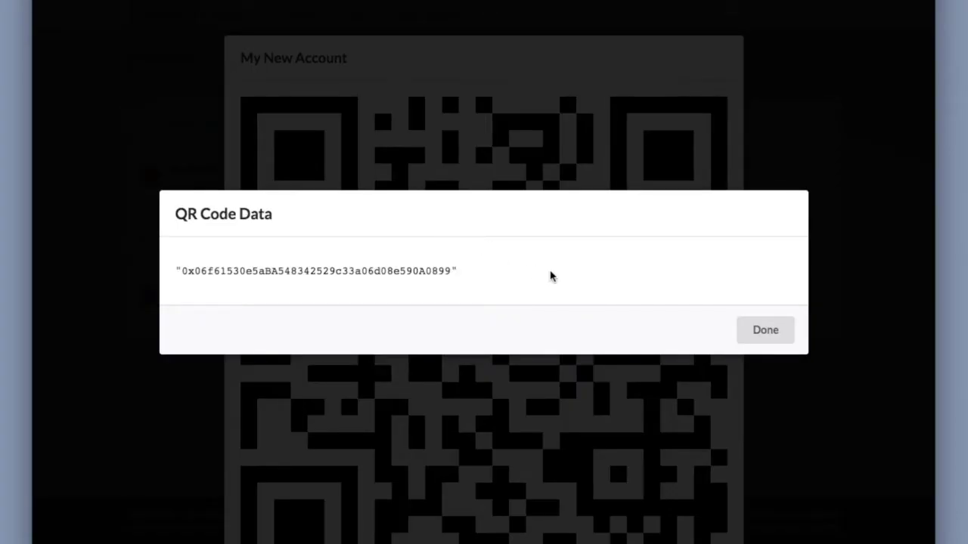
Step: Close the QR code data and the QR code of My New Account to return to the keystore list
left_click(762, 335)
scroll(734, 325, "down", 3)
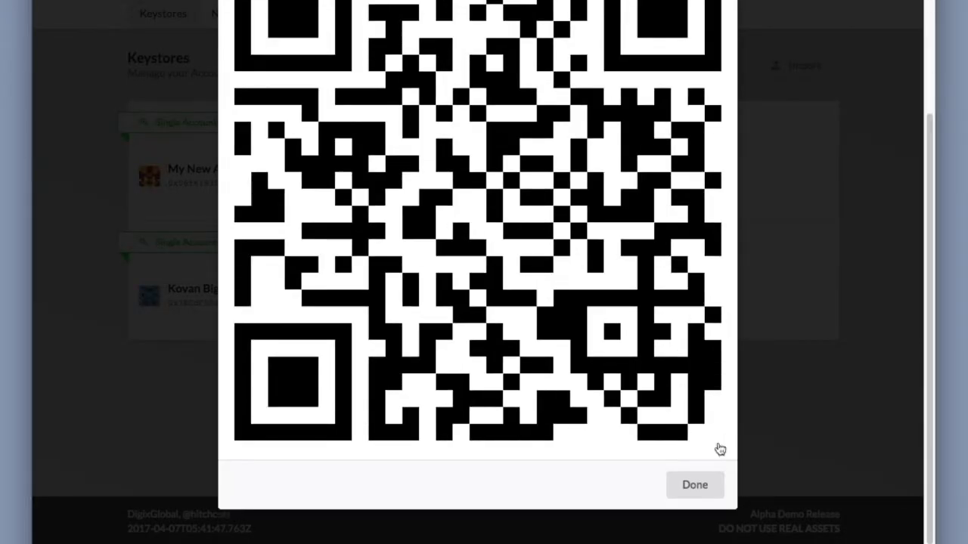
left_click(823, 336)
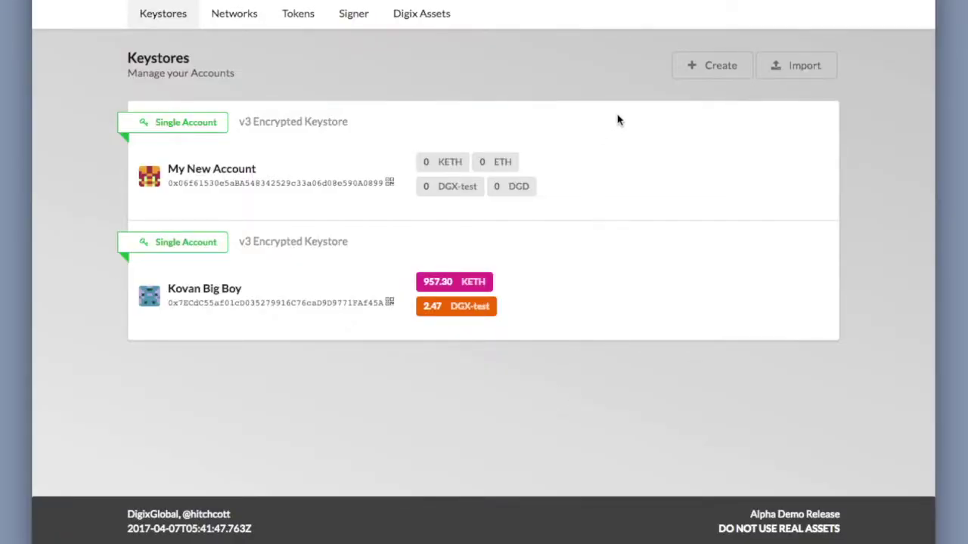
Step: Start creating a Ledger Wallet keystore, check the next page of device addresses, and return to the first page
left_click(700, 75)
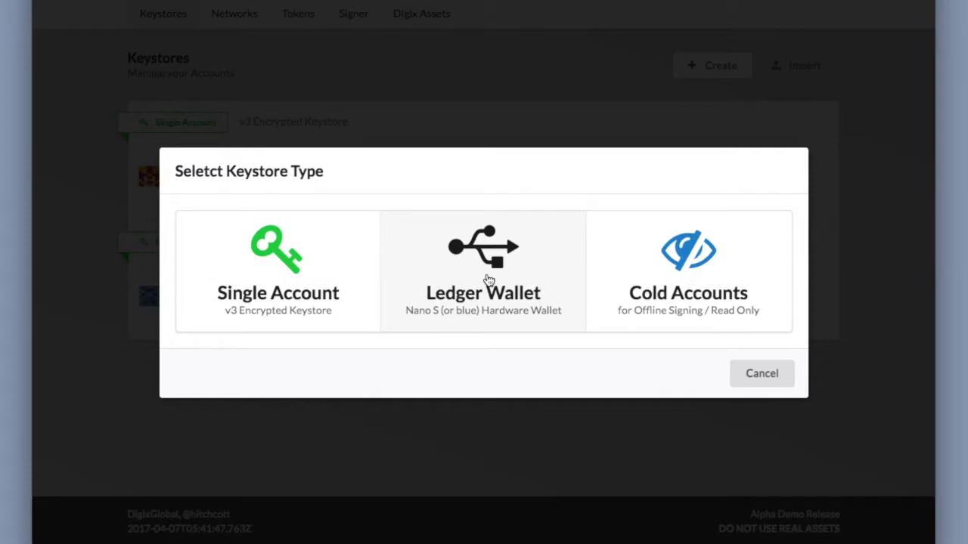
left_click(489, 281)
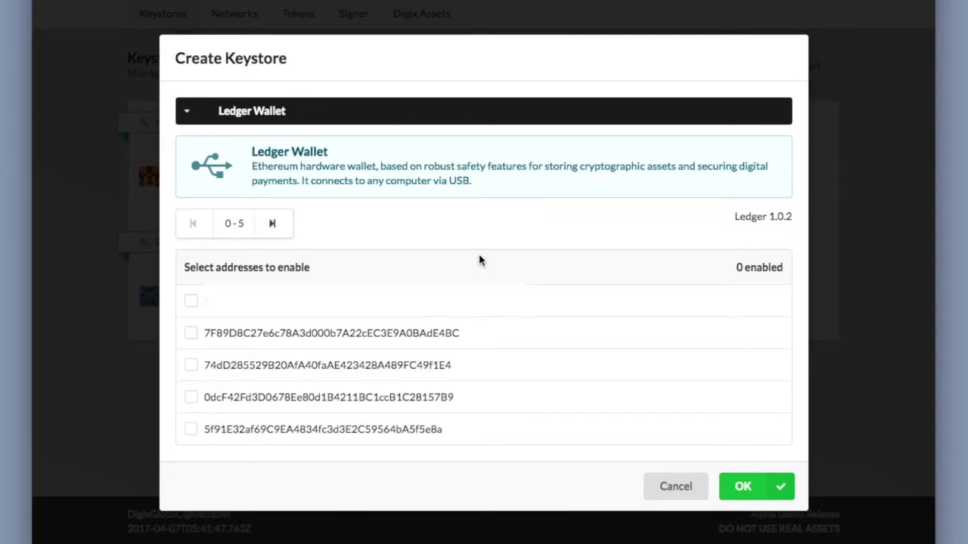
left_click(274, 229)
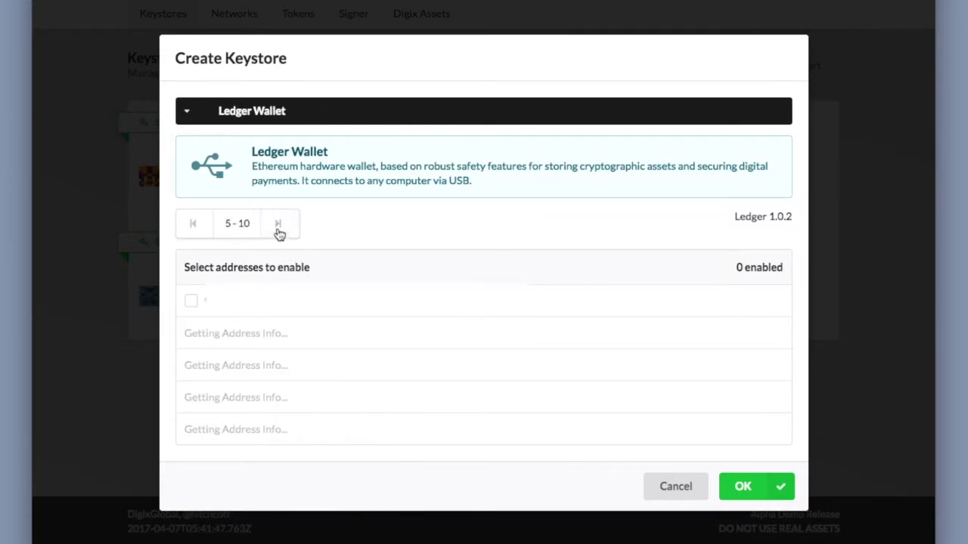
left_click(194, 225)
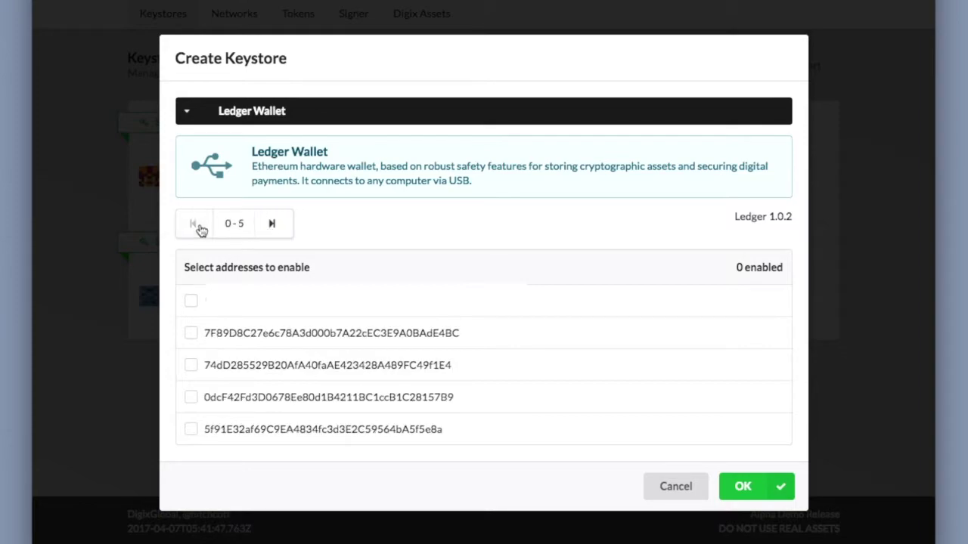
Step: Enable the second and fifth Ledger addresses on the first page, naming them "Lucky 777" and "Hardware Man"
left_click(190, 334)
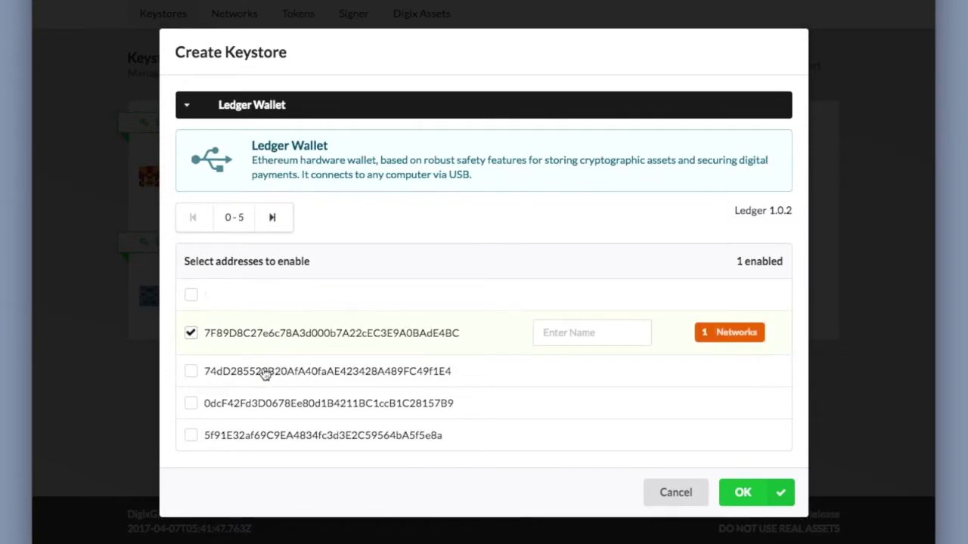
left_click(191, 435)
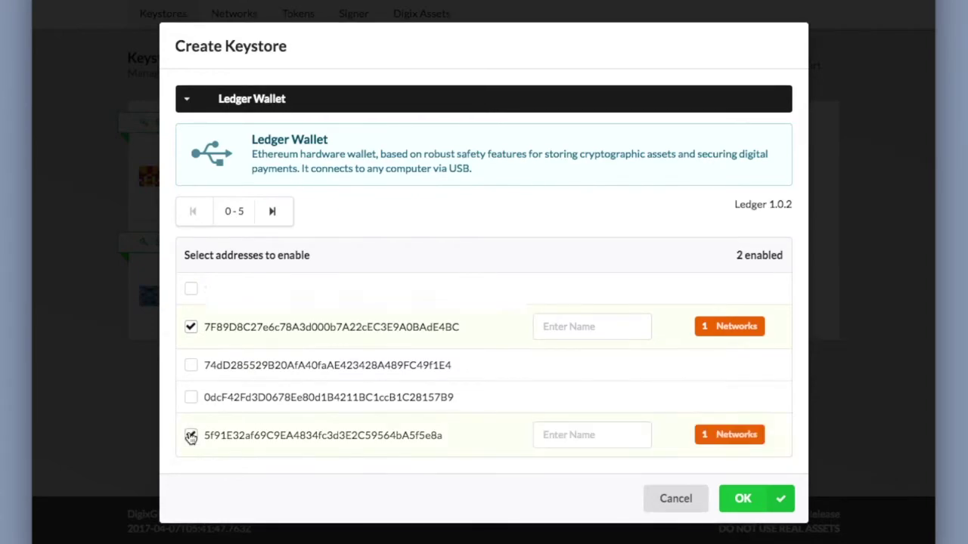
left_click(544, 329)
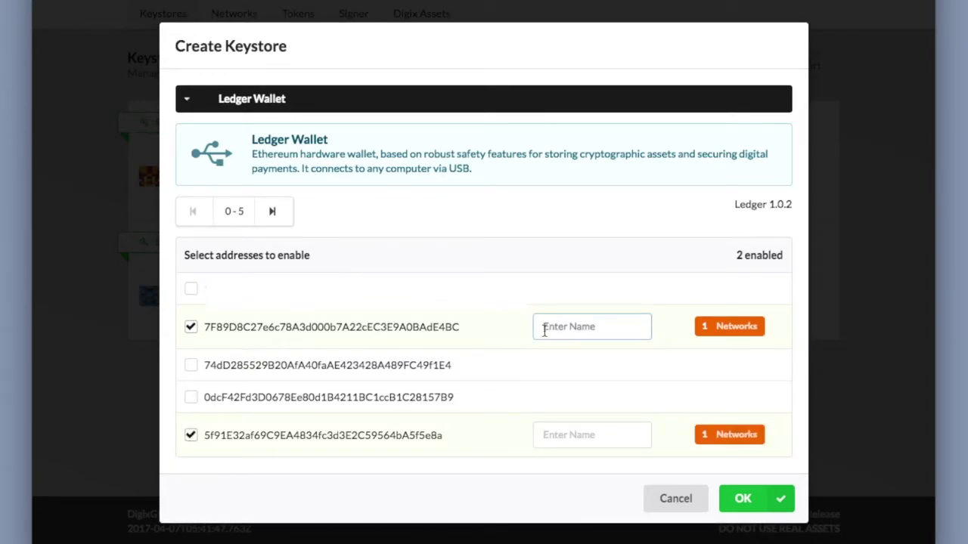
type("Lucky 777")
left_click(562, 427)
type("Har")
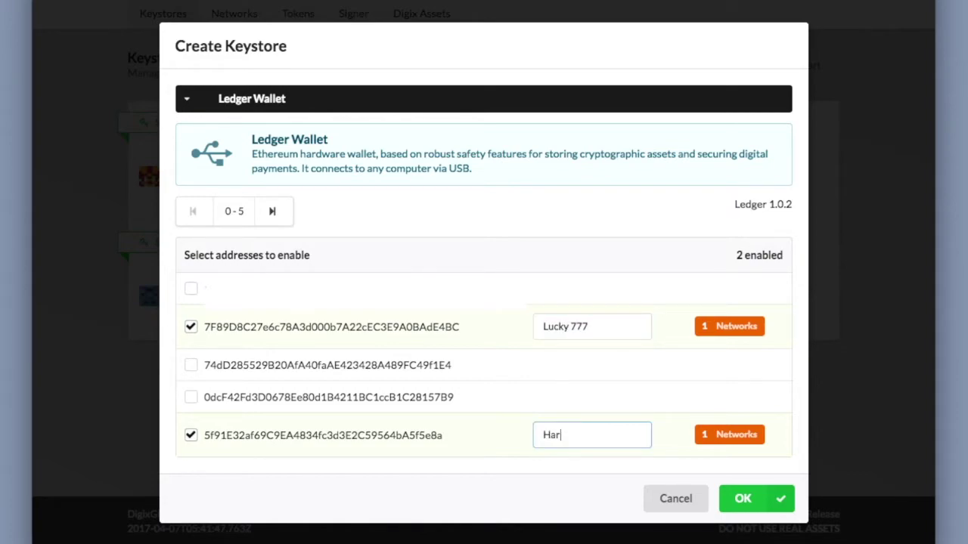
type("dware Man")
Step: Enable the third Ledger address on the 5 - 10 page and name it "Ledger 3"
left_click(272, 211)
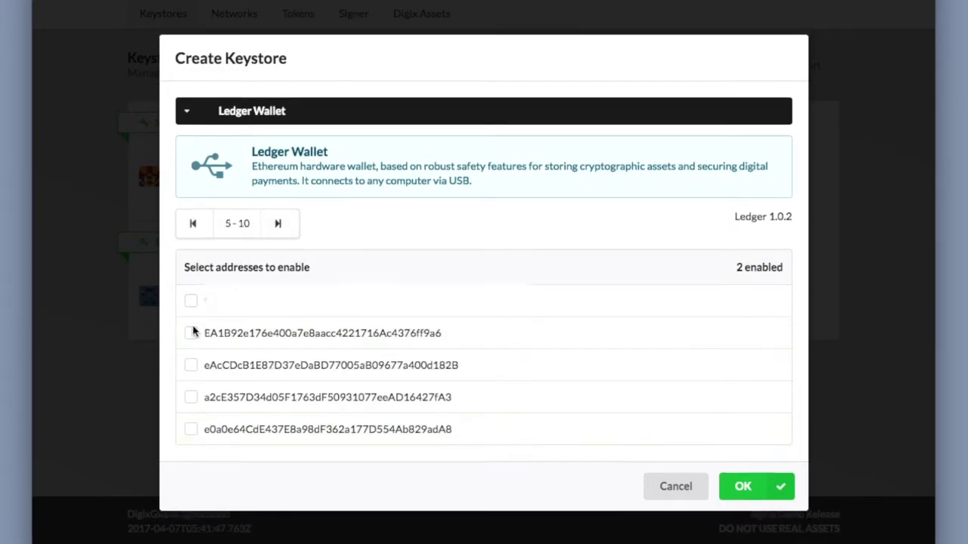
left_click(191, 365)
left_click(568, 365)
type("Ledger 3")
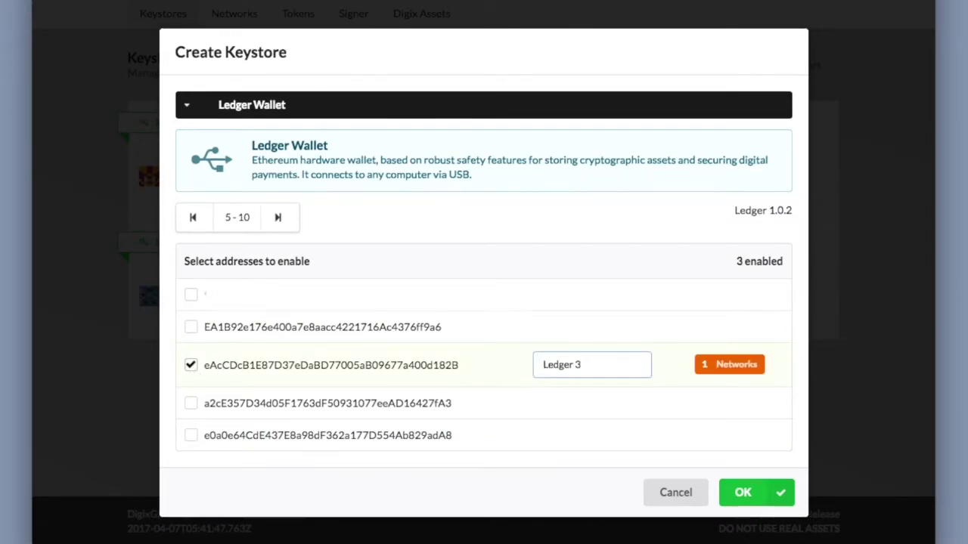
Step: Enable the DGX Kovan token for the Lucky 777 address on the first page of Ledger addresses
left_click(193, 217)
left_click(697, 329)
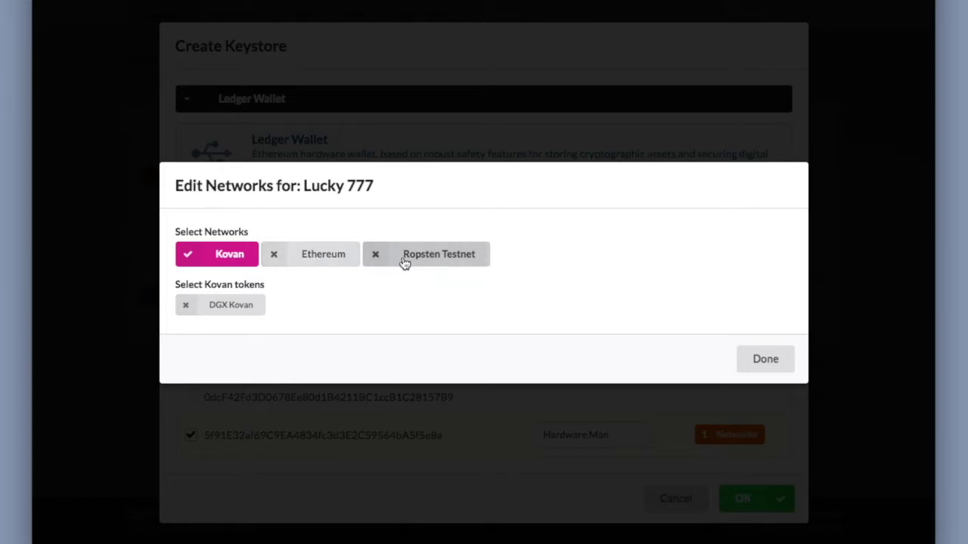
left_click(211, 304)
left_click(776, 360)
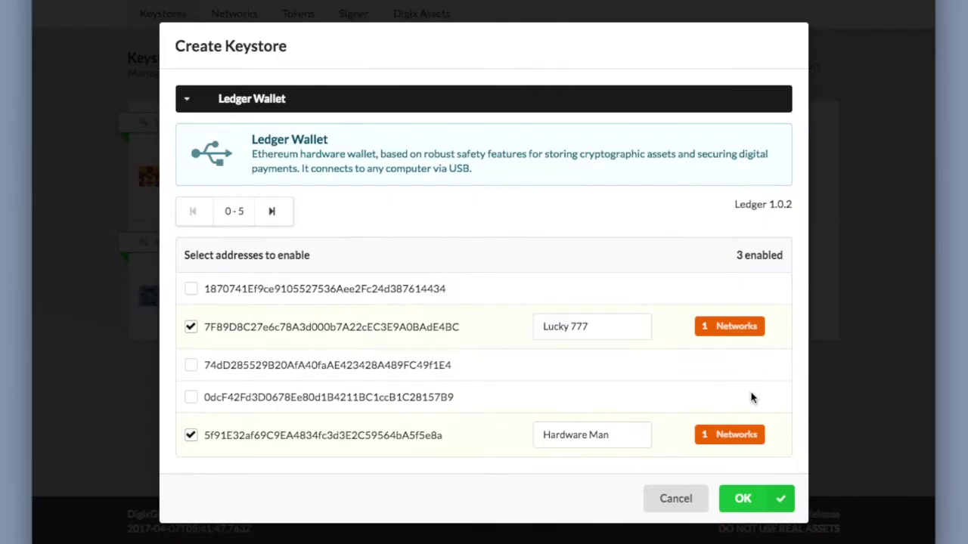
Step: Enable the DGX Kovan token for the Hardware Man address and finish creating the Ledger Wallet keystore
left_click(747, 437)
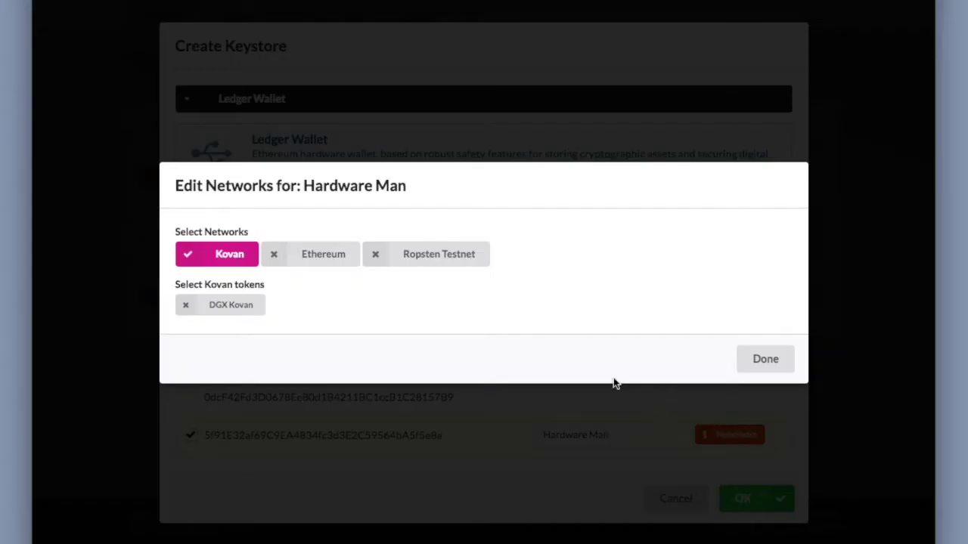
left_click(245, 314)
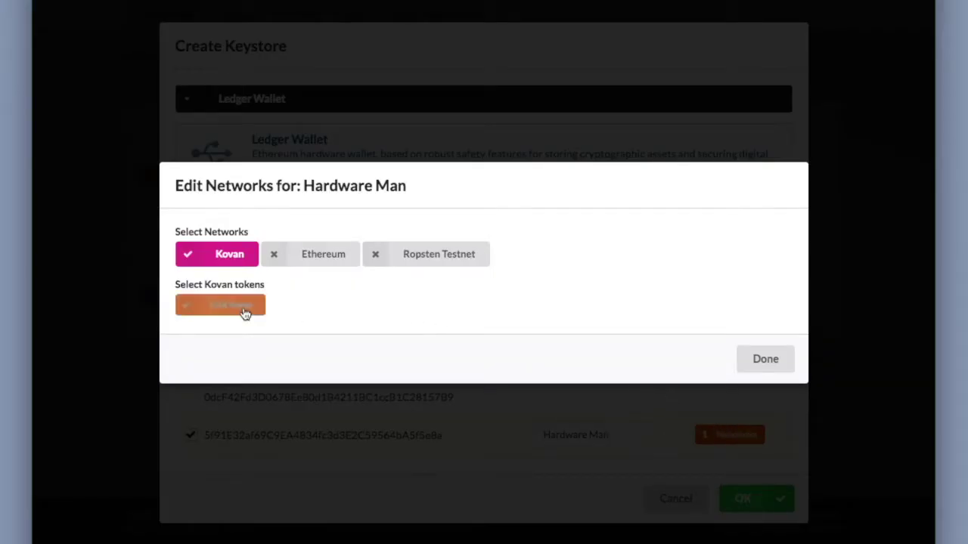
left_click(760, 358)
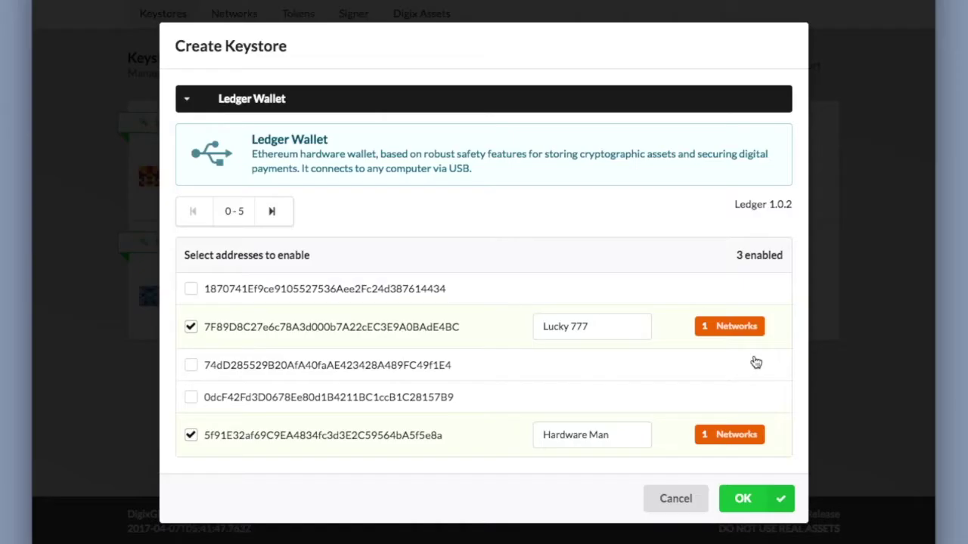
left_click(756, 499)
scroll(734, 449, "down", 2)
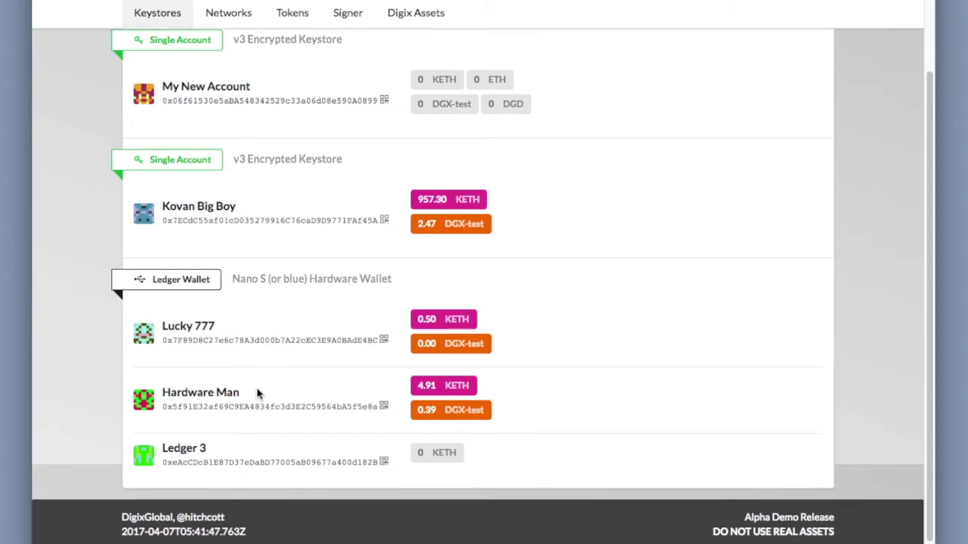
scroll(256, 393, "up", 2)
scroll(257, 393, "down", 2)
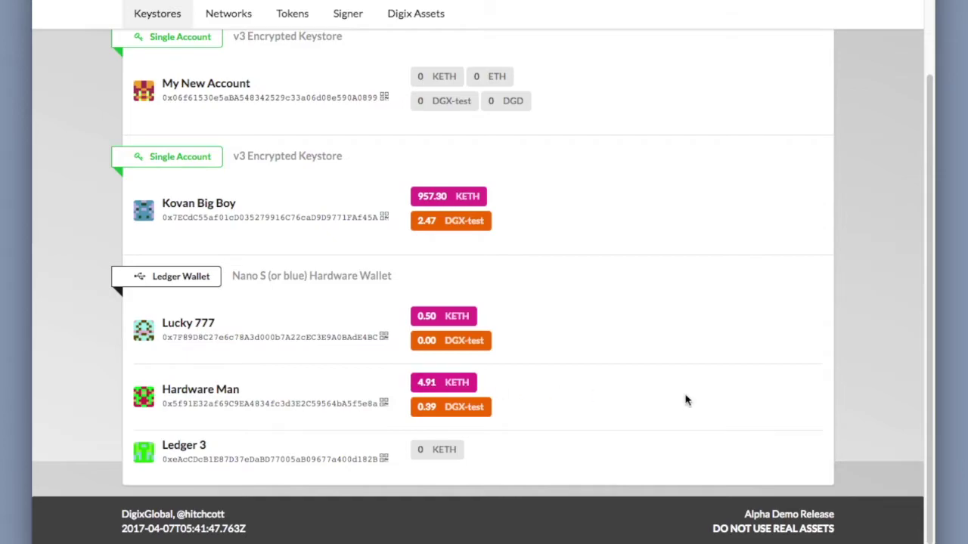
scroll(685, 399, "up", 2)
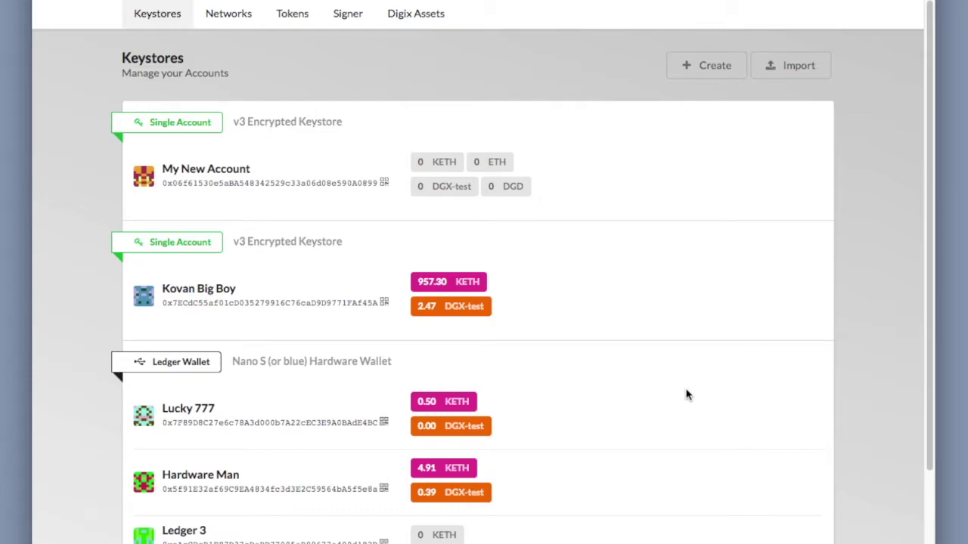
left_click(797, 76)
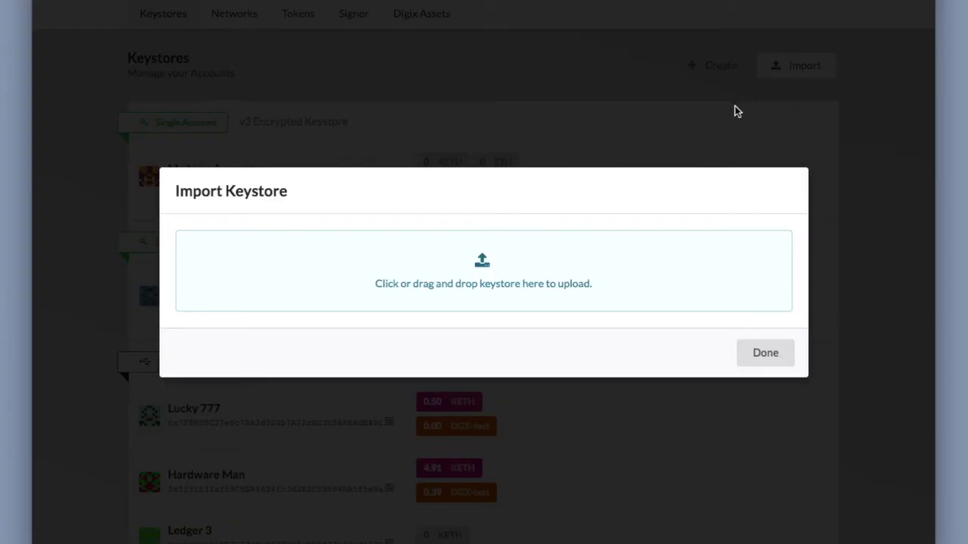
left_click(696, 126)
Step: Start creating a Cold Accounts keystore and add two addresses by scanning their QR codes
left_click(712, 66)
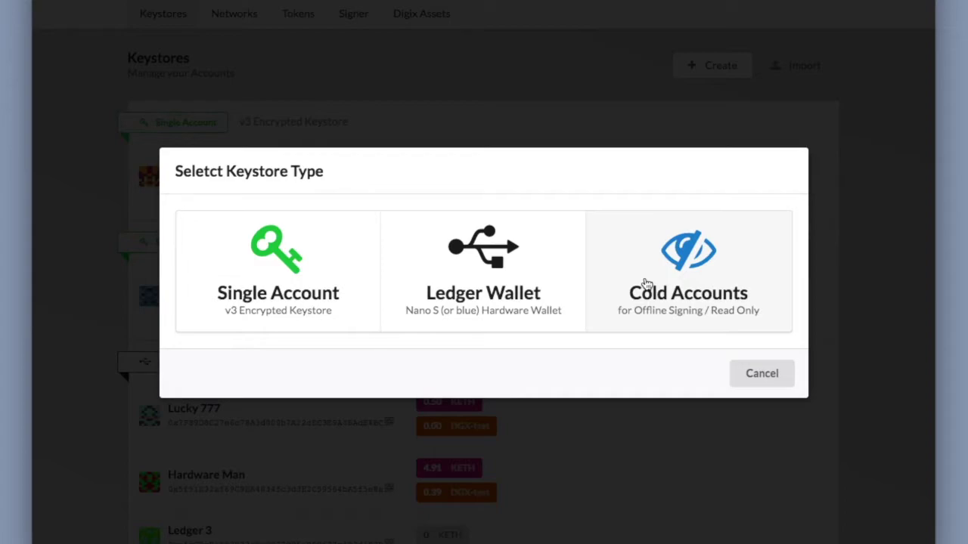
left_click(647, 283)
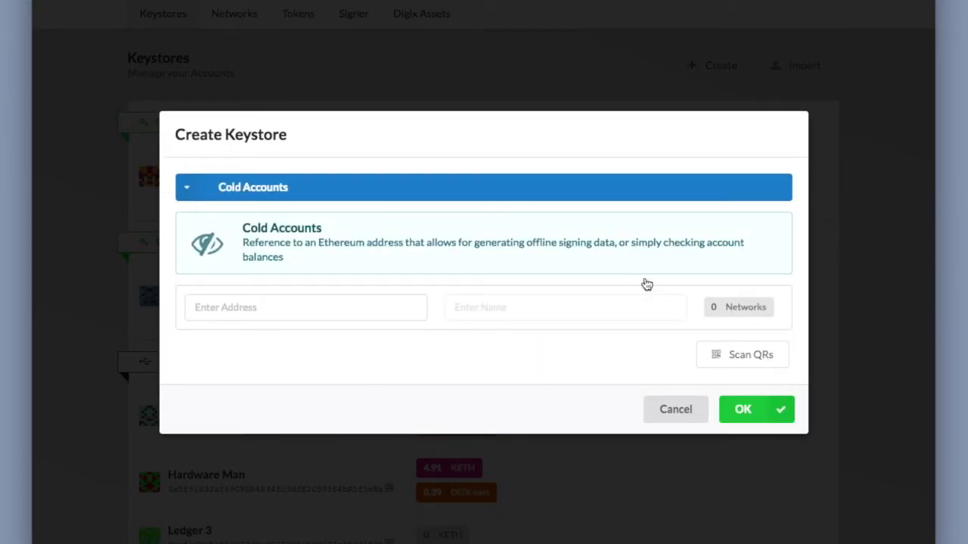
left_click(356, 300)
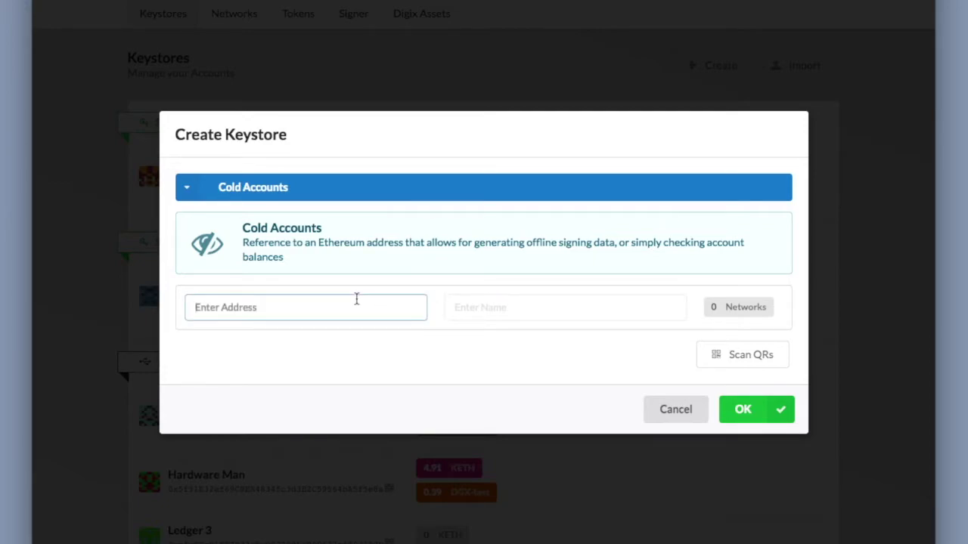
left_click(395, 264)
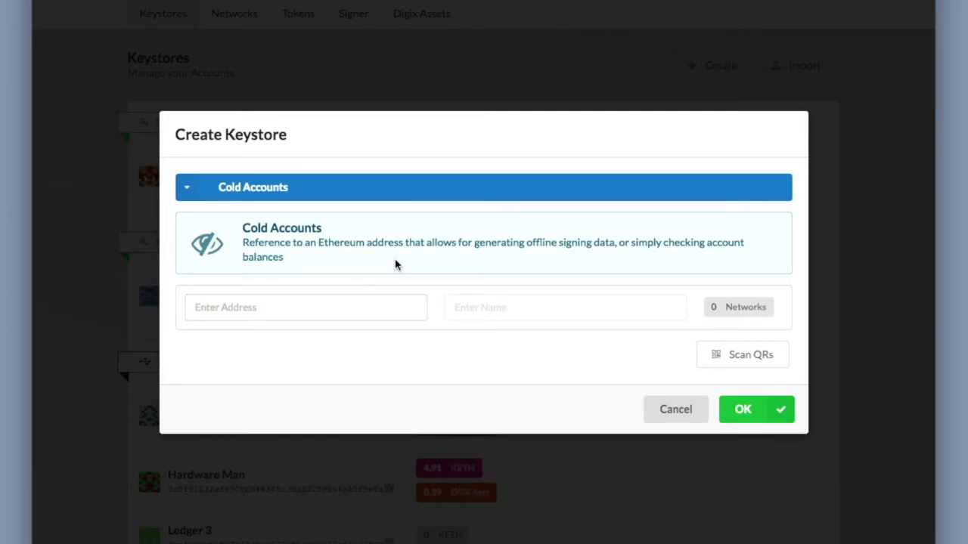
left_click(736, 357)
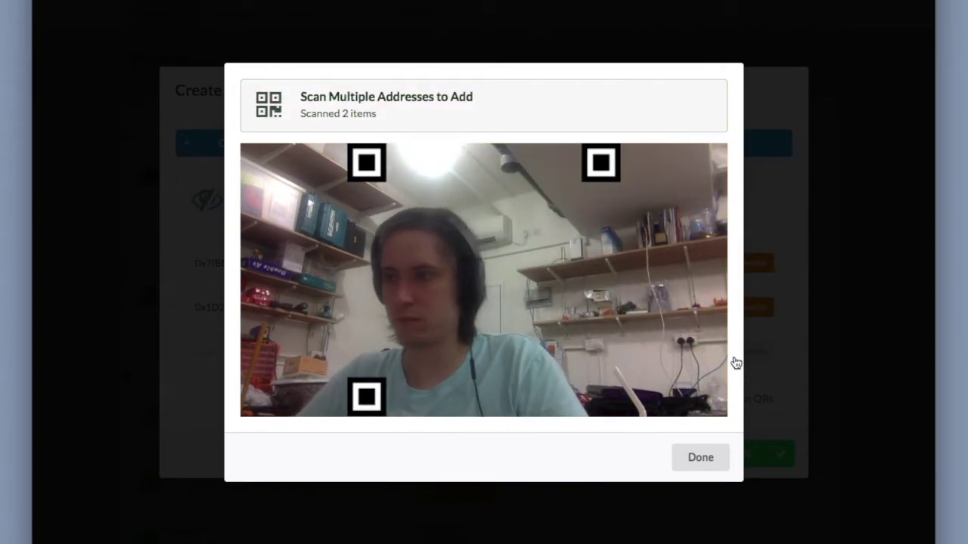
left_click(673, 460)
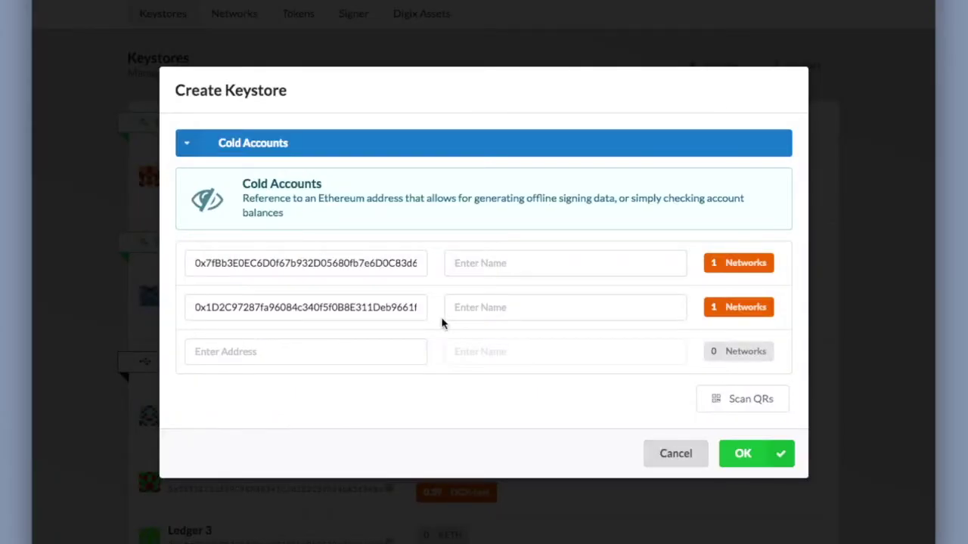
Step: Name the two scanned cold addresses "Phone Account" and "Secondary Phone Account"
left_click(506, 264)
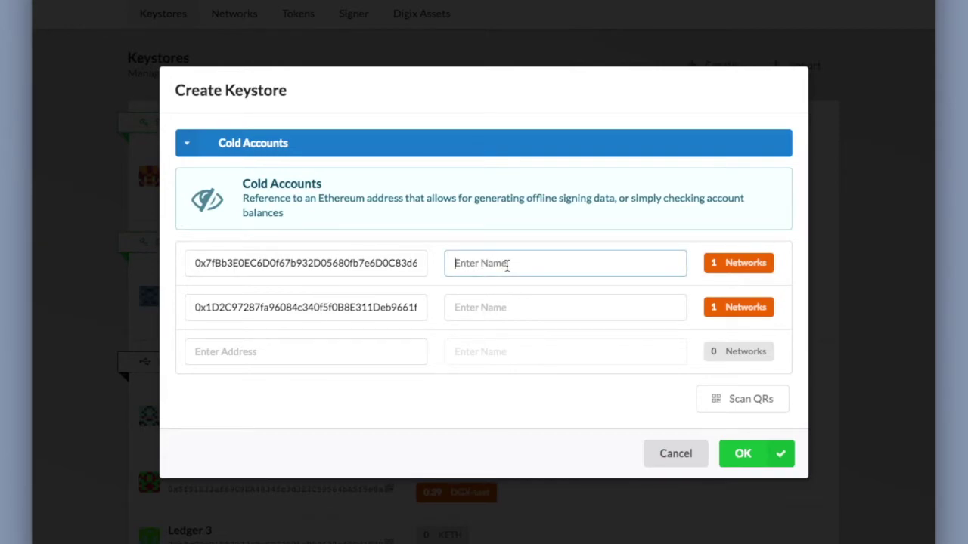
type("Cold")
key("BackSpace")
key("BackSpace")
key("BackSpace")
key("BackSpace")
type("Phone Account")
key("Tab")
key("Tab")
type("Secondary ")
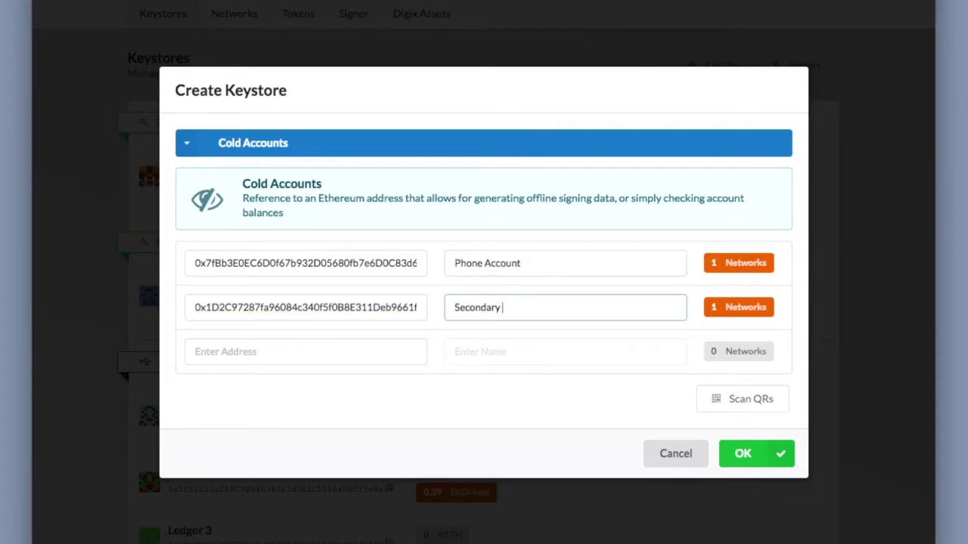
type("Phone Acount")
Step: Enable the DGX Kovan token for both cold accounts and finish creating the Cold Accounts keystore
left_click(763, 269)
left_click(765, 359)
left_click(745, 307)
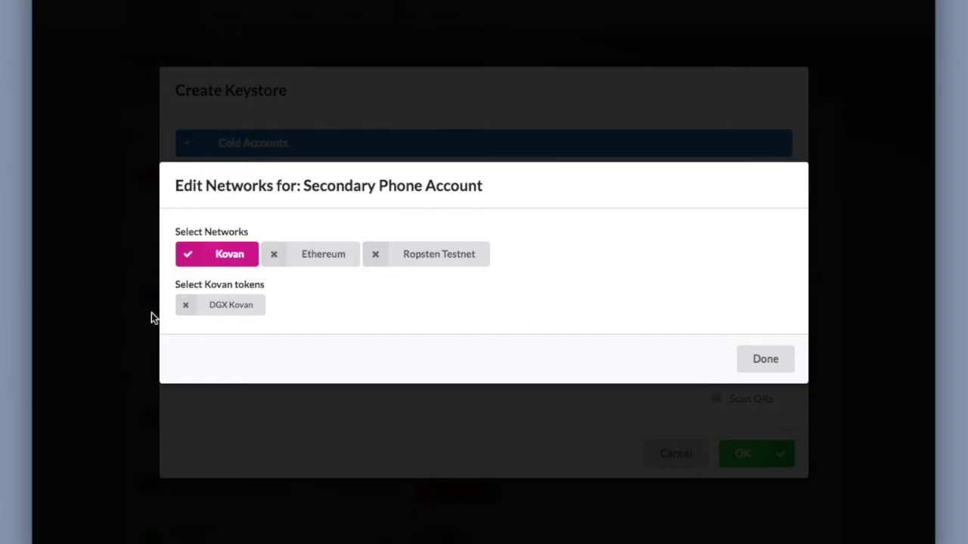
left_click(771, 358)
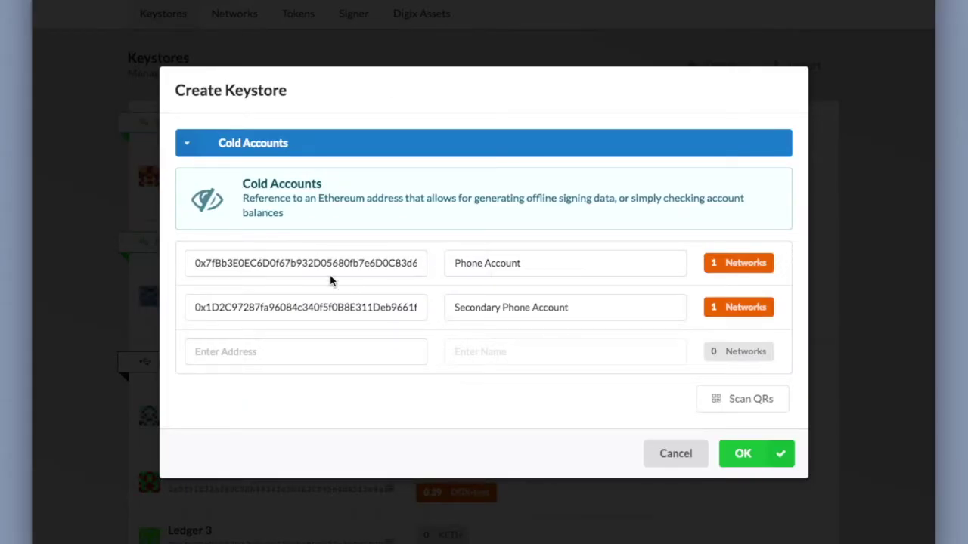
left_click(769, 453)
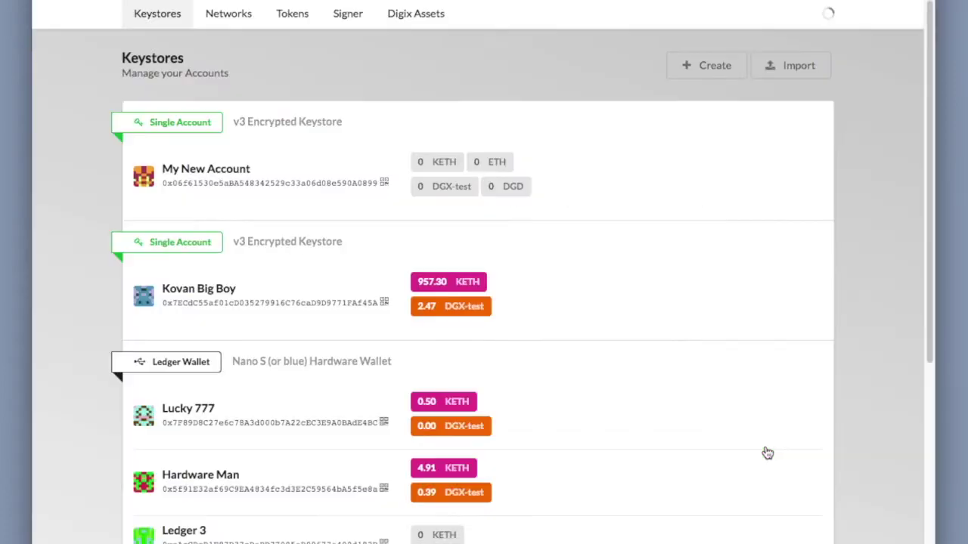
Step: Prepare a transfer of 1 Kovan Ether from Kovan Big Boy to My New Account and submit it for signing
scroll(679, 282, "down", 4)
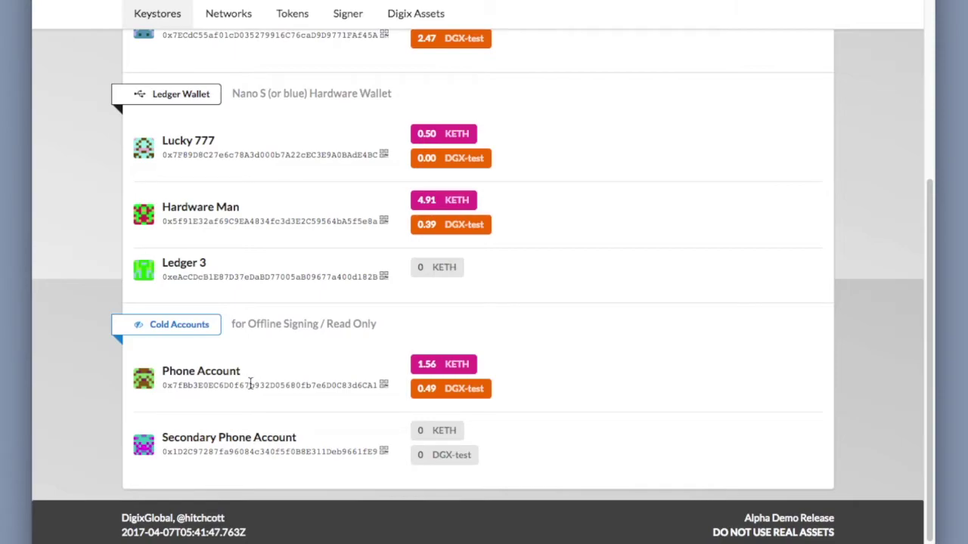
scroll(250, 383, "up", 5)
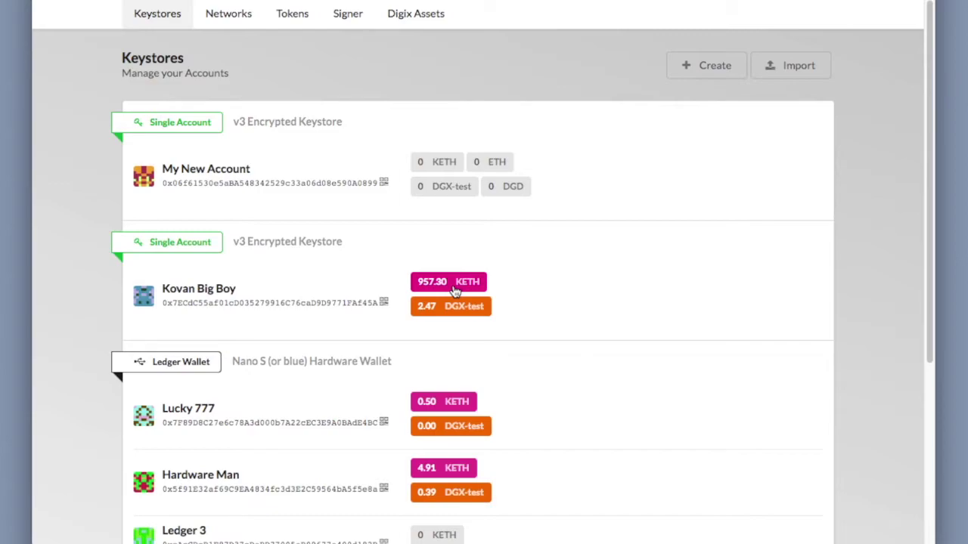
left_click(455, 291)
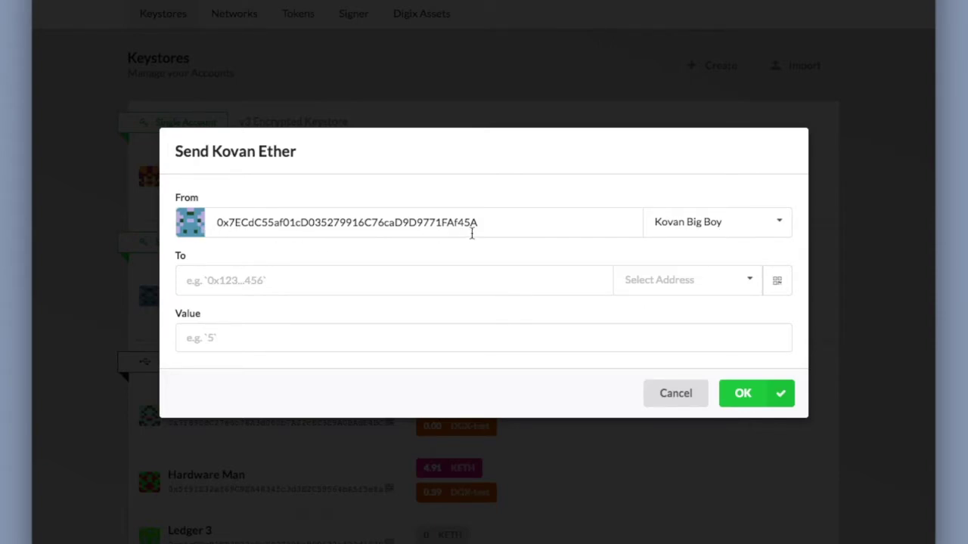
left_click(713, 281)
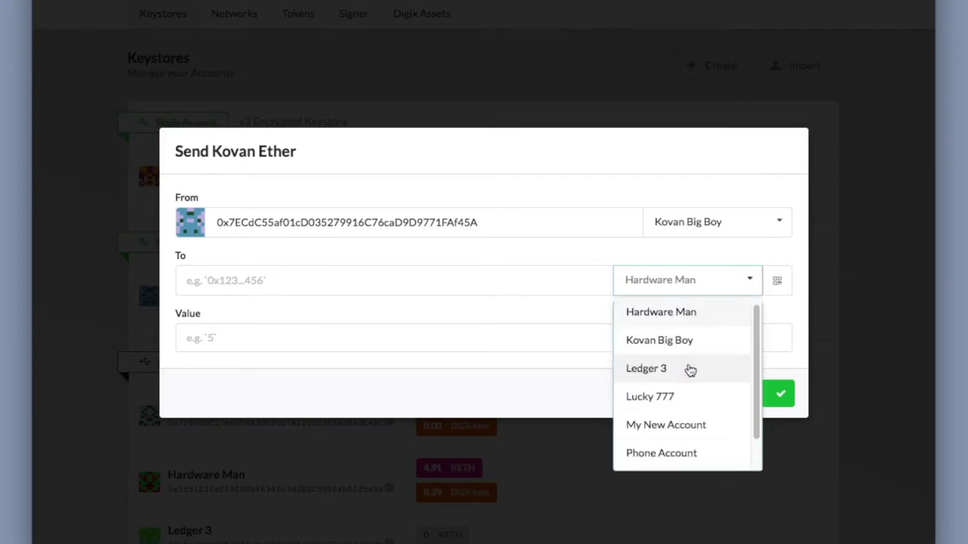
scroll(689, 369, "down", 1)
left_click(688, 390)
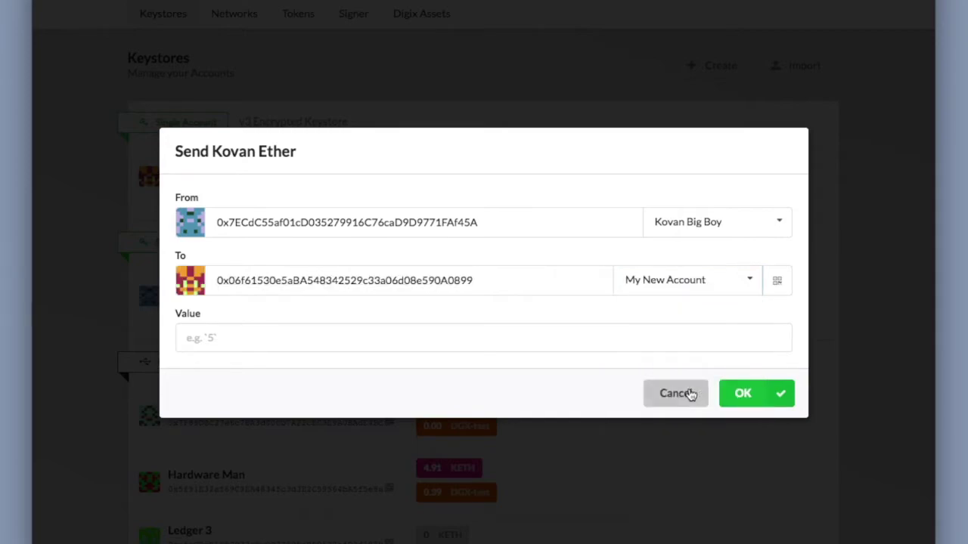
left_click(518, 341)
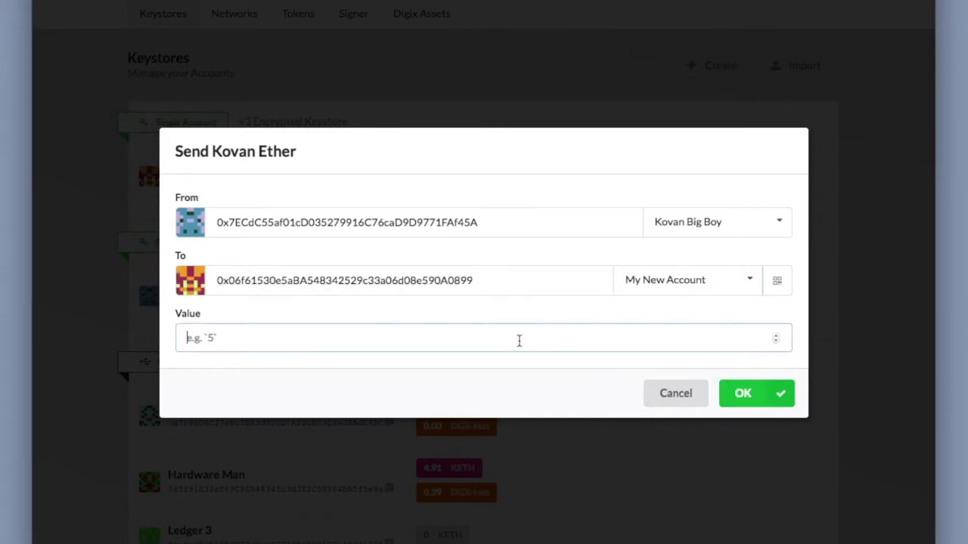
type("1")
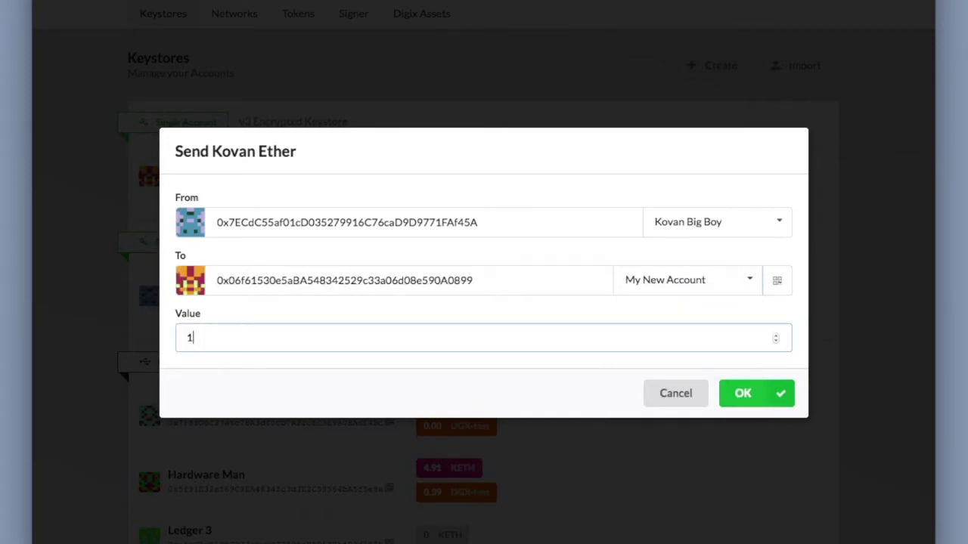
left_click(783, 394)
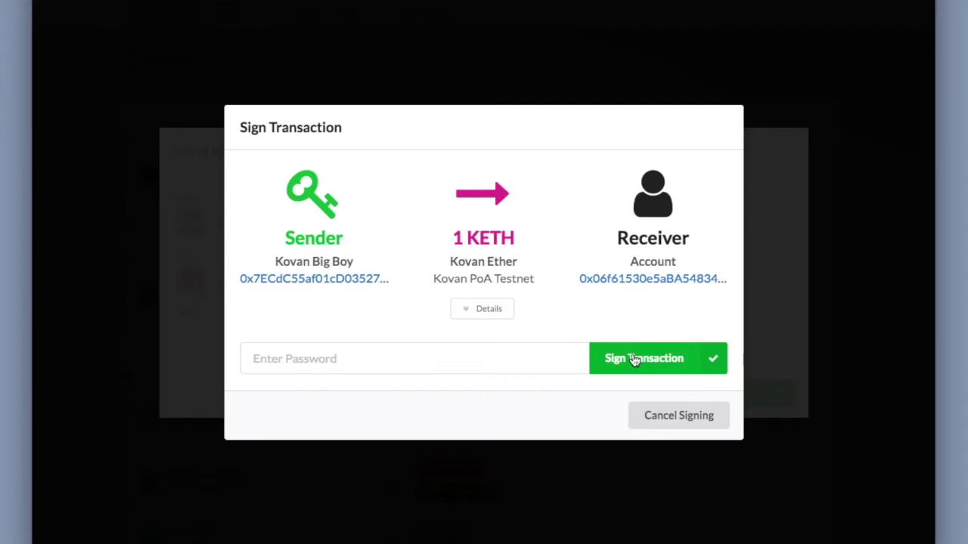
Step: Expand the transaction details to review the gas, nonce, value, addresses and chain ID, and collapse them
left_click(489, 310)
scroll(567, 306, "down", 2)
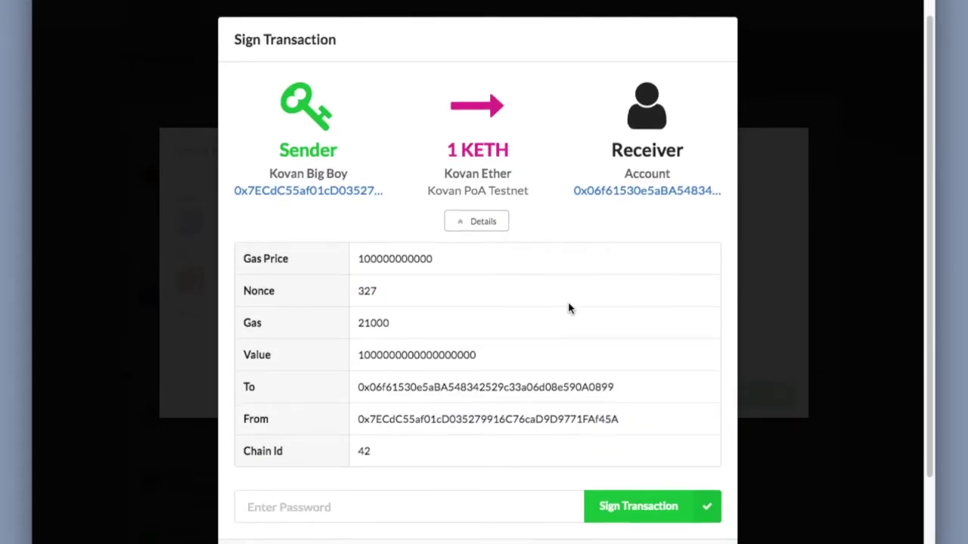
scroll(570, 309, "down", 2)
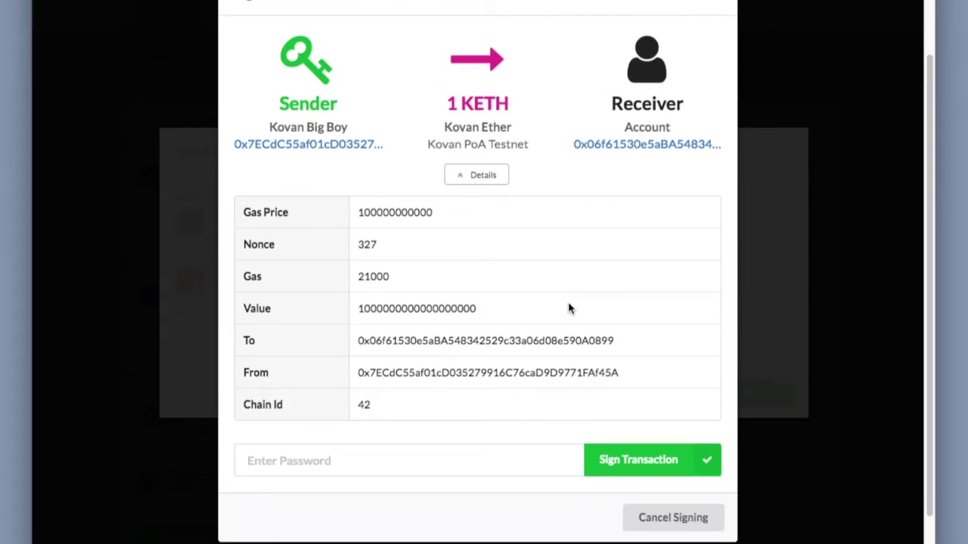
left_click(488, 184)
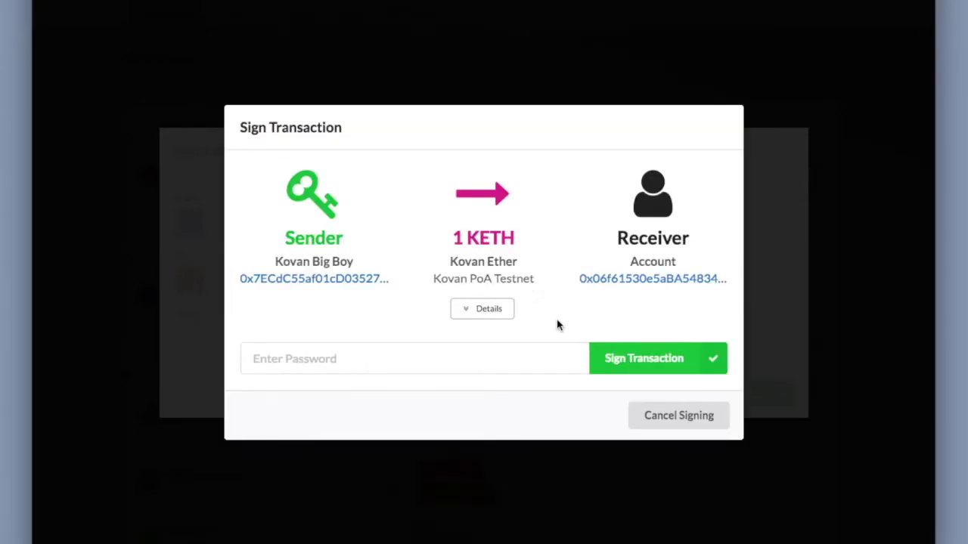
Step: Enter the keystore password to sign the Kovan Ether transaction and close the transaction confirmation
left_click(484, 369)
type("********")
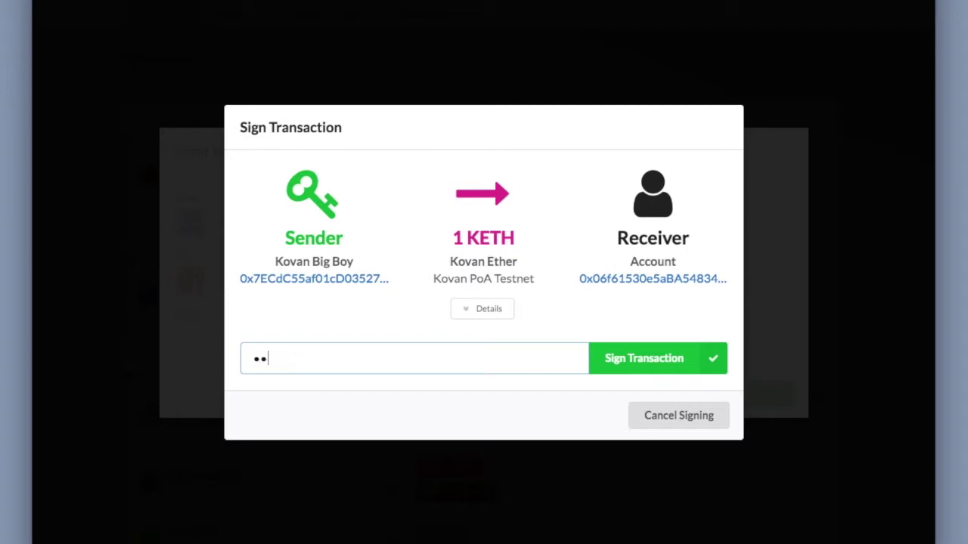
key("Return")
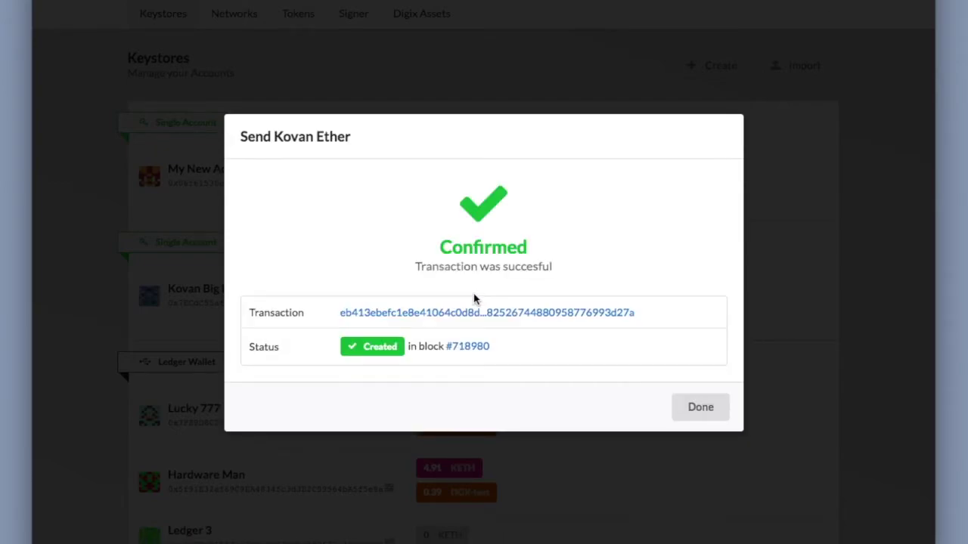
left_click(480, 321)
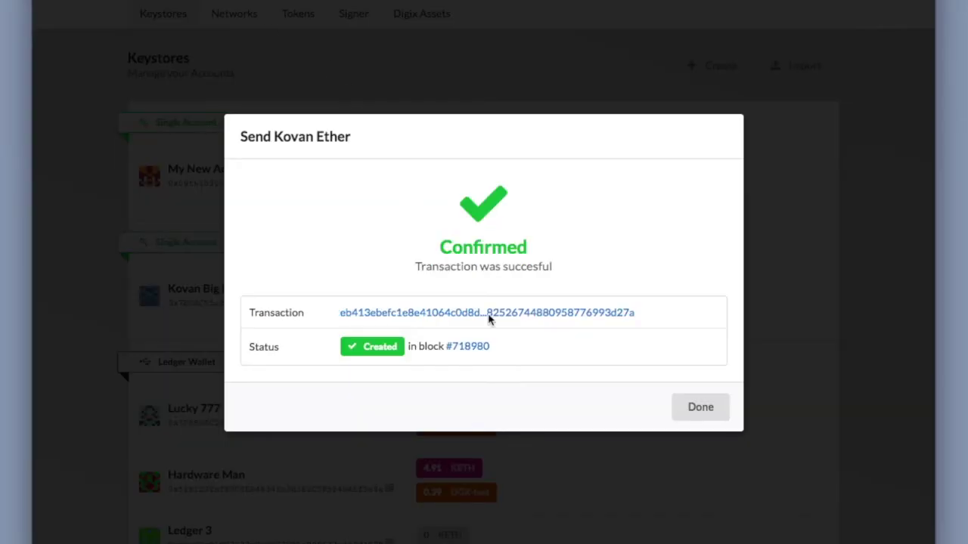
left_click(698, 407)
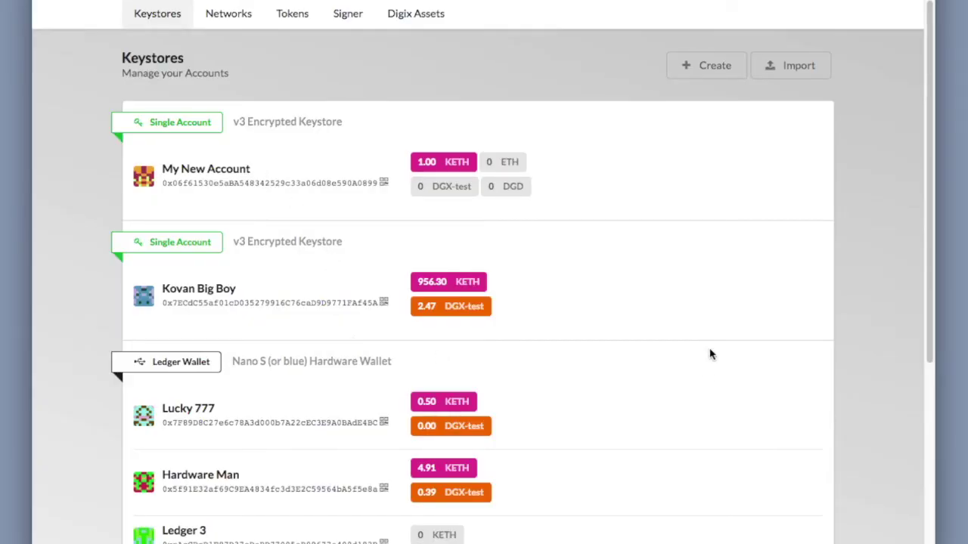
Step: Start a Kovan Ether transfer from Hardware Man and choose Secondary Phone Account as the recipient
scroll(711, 354, "down", 5)
scroll(401, 302, "up", 1)
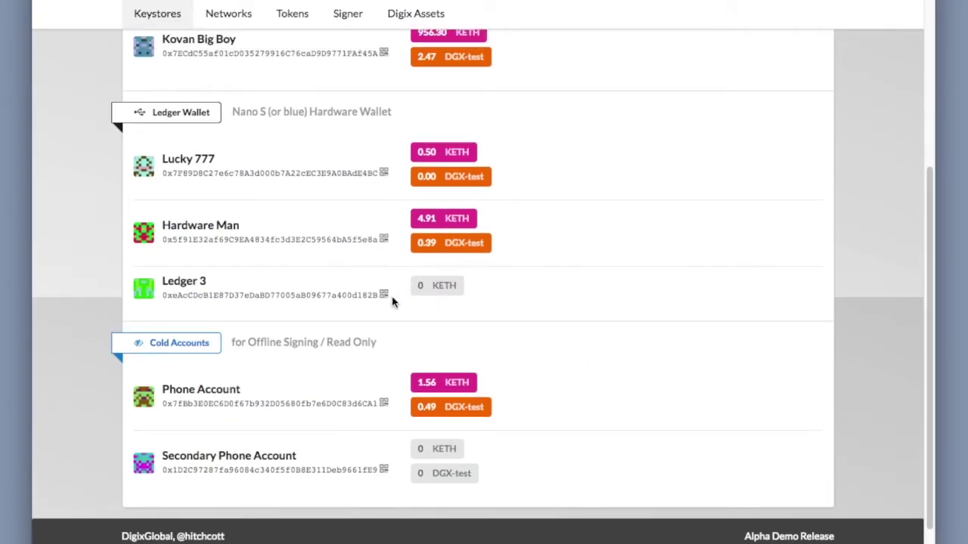
left_click(436, 219)
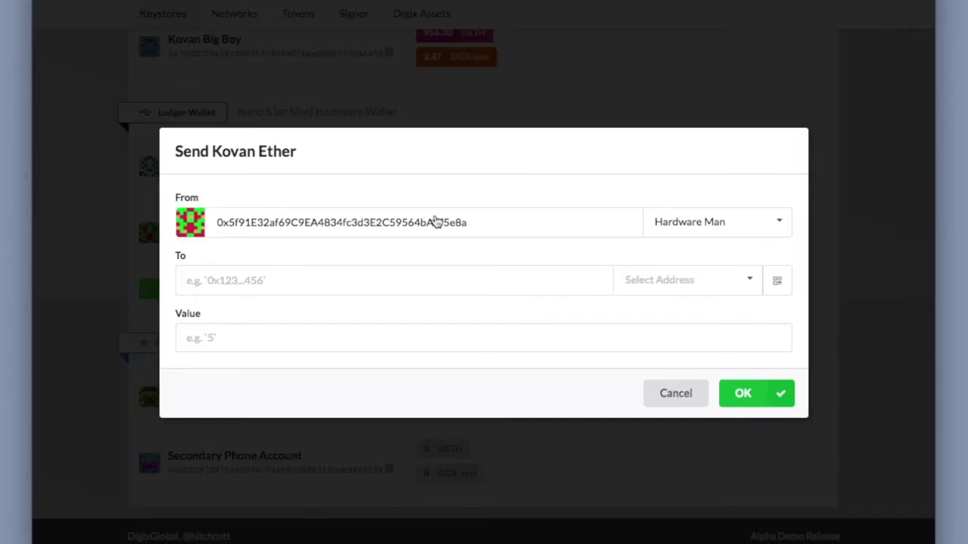
left_click(670, 277)
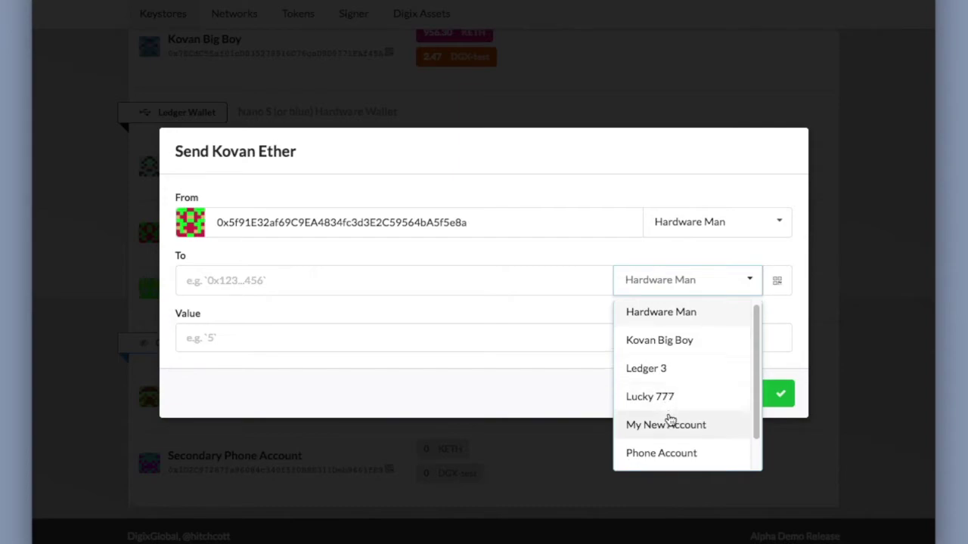
scroll(670, 431, "down", 1)
left_click(660, 457)
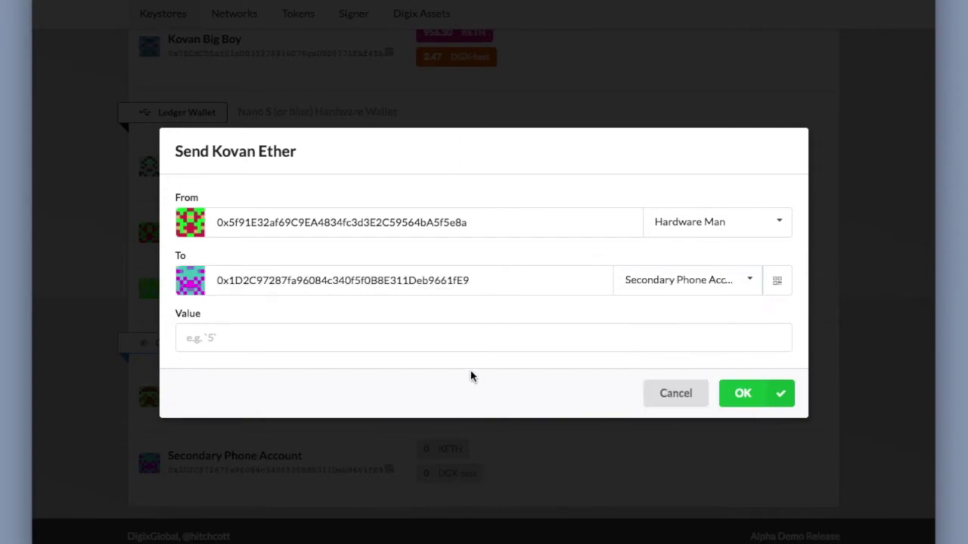
Step: Replace the last character of the recipient address with 8 and clear the whole address
left_click(495, 279)
key("ctrl+a")
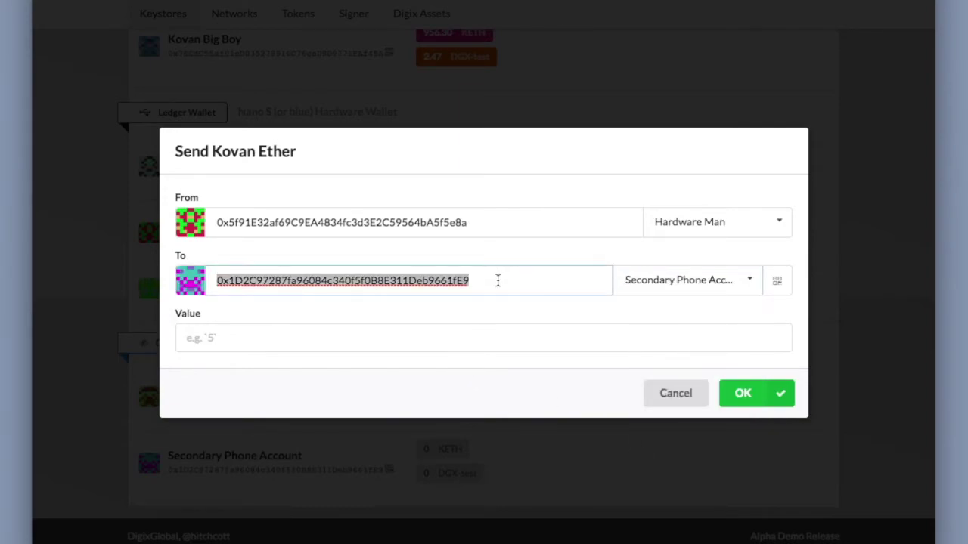
left_click(504, 280)
key("BackSpace")
type("8")
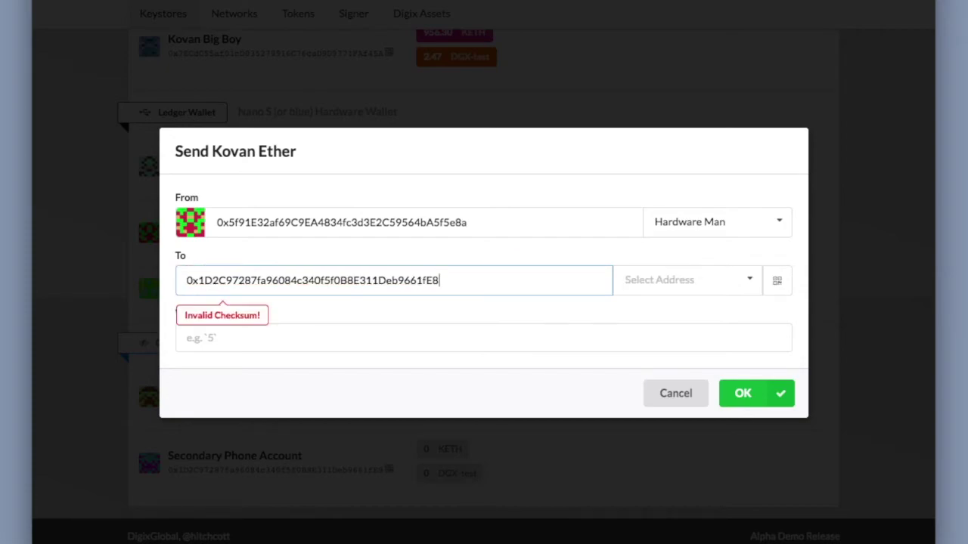
key("ctrl+a")
key("BackSpace")
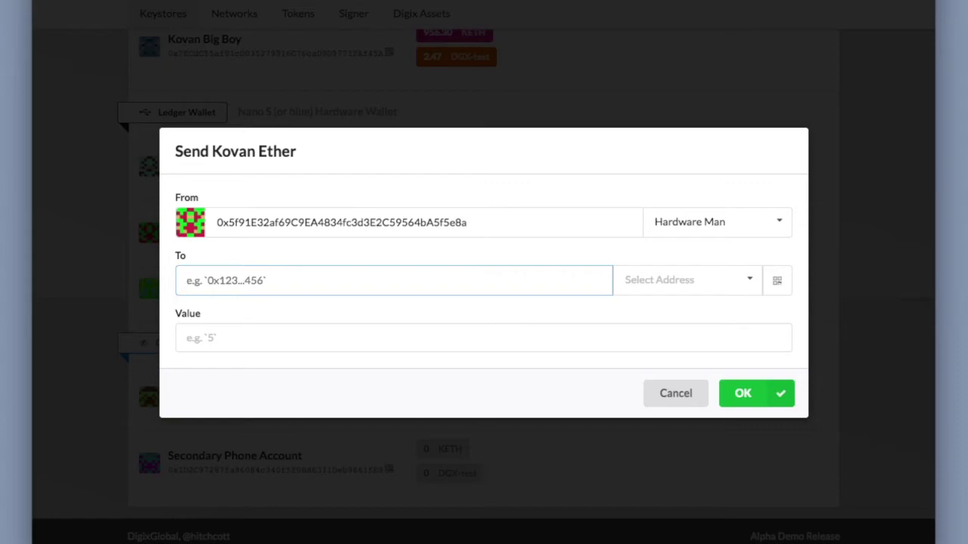
Step: Scan the Secondary Phone Account's QR code as recipient, send it 1 Kovan Ether and close the confirmation
left_click(783, 283)
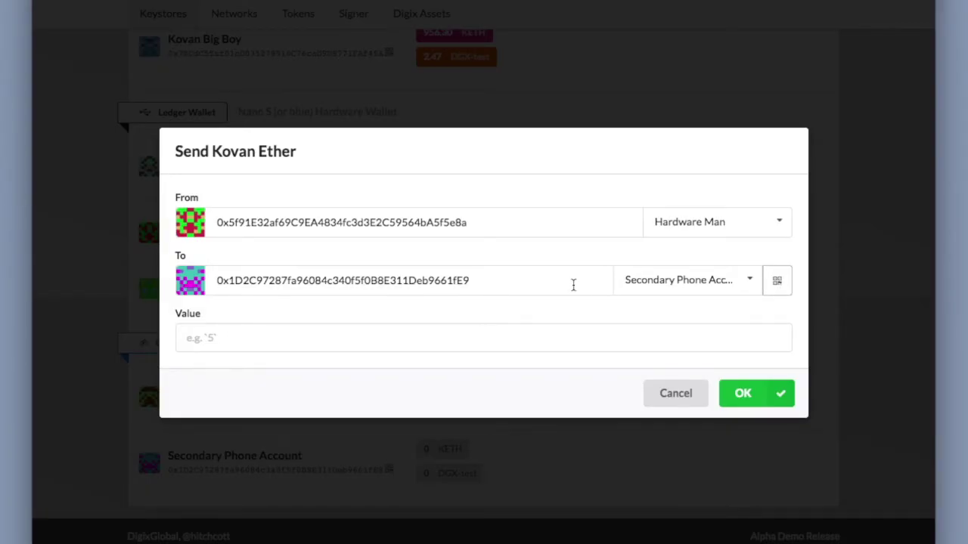
left_click(478, 333)
type("1")
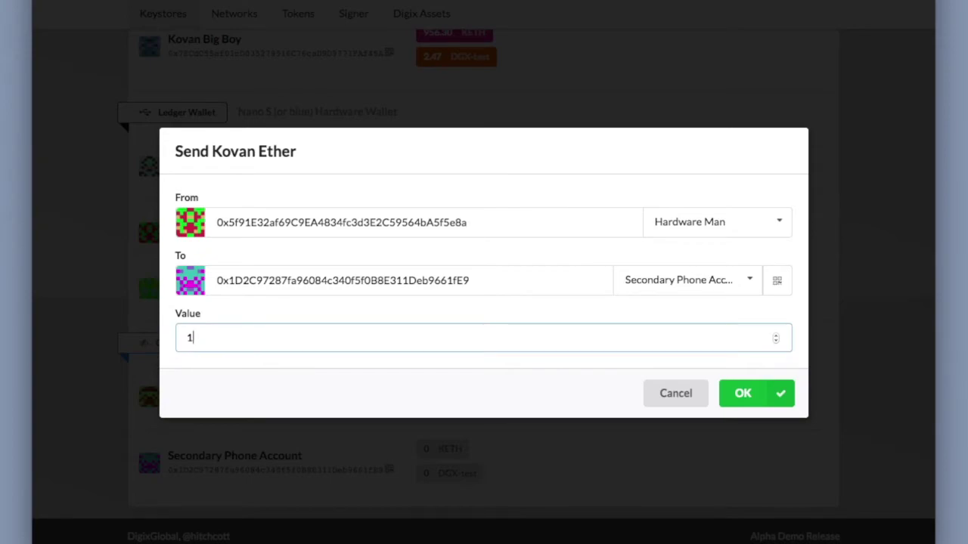
left_click(751, 403)
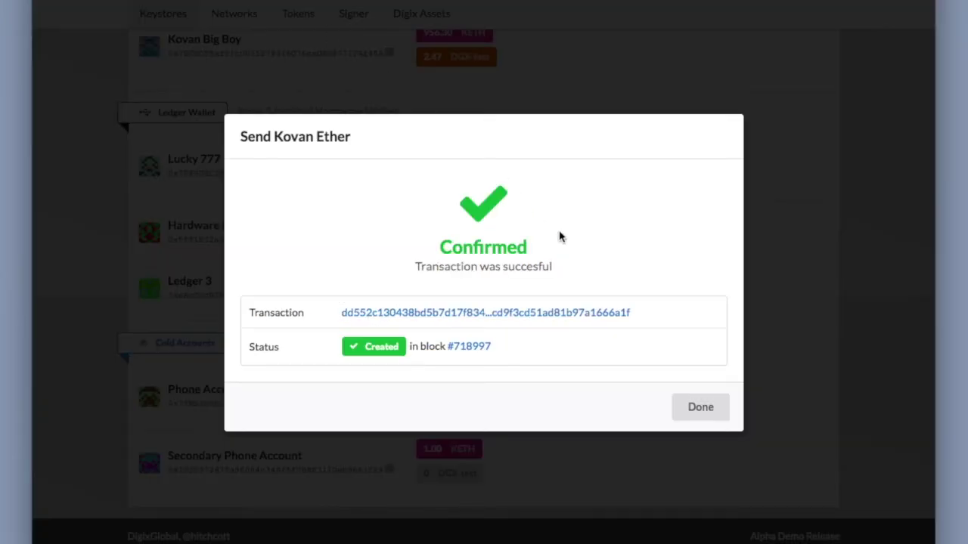
left_click(687, 414)
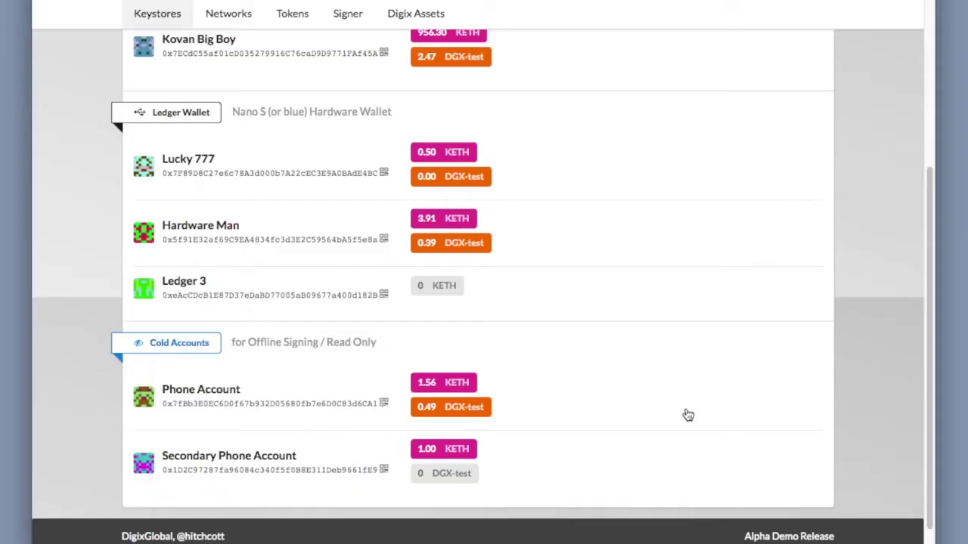
Step: View the Signer tool for cold storage transactions, return to the keystore list and highlight the Ledger 3 address
left_click(340, 15)
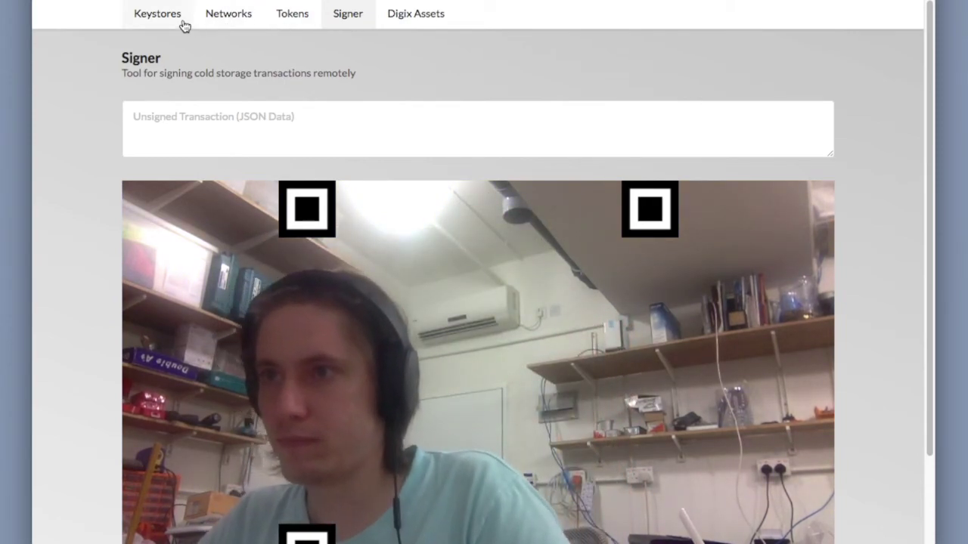
left_click(185, 26)
scroll(486, 219, "down", 5)
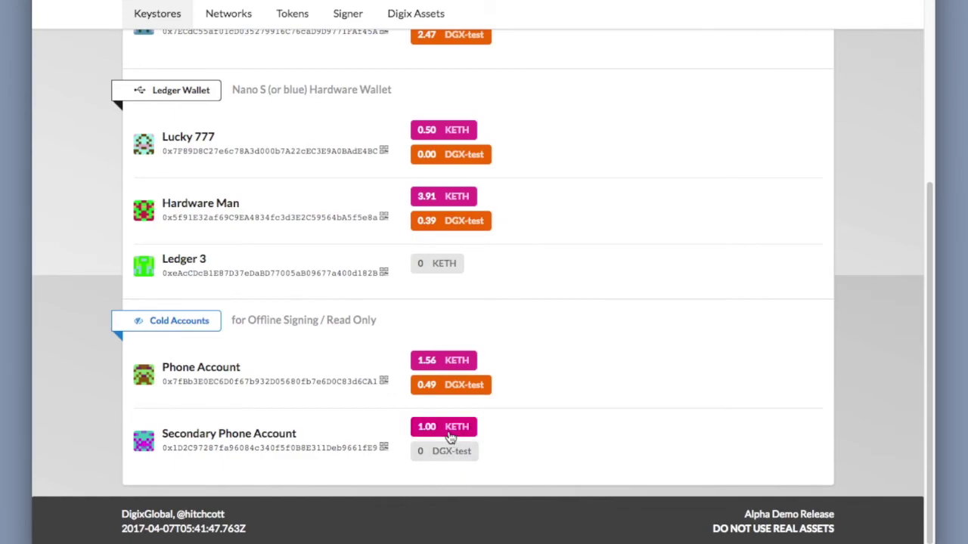
double_click(298, 274)
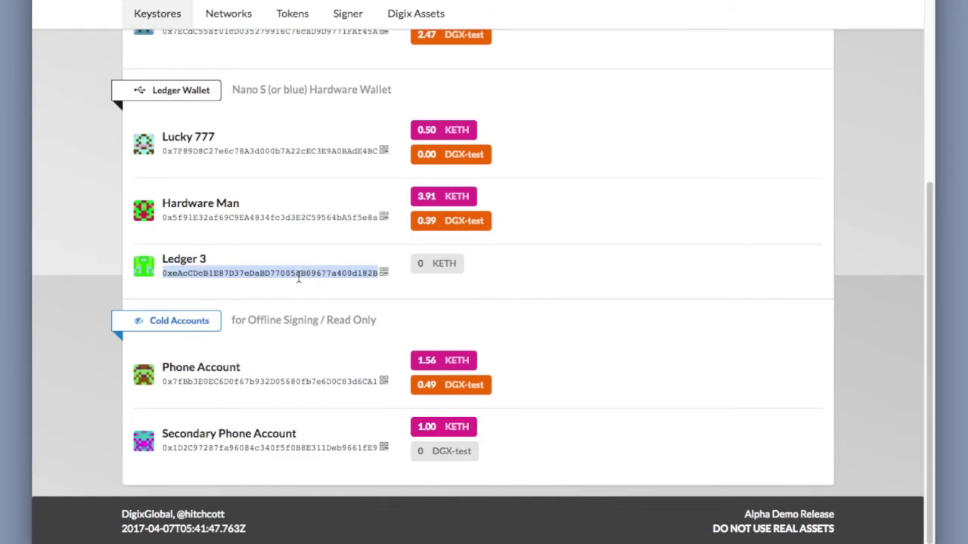
Step: Prepare a transfer of 0.5 Kovan Ether from Secondary Phone Account to Ledger 3 and open its transaction details for signing
left_click(454, 428)
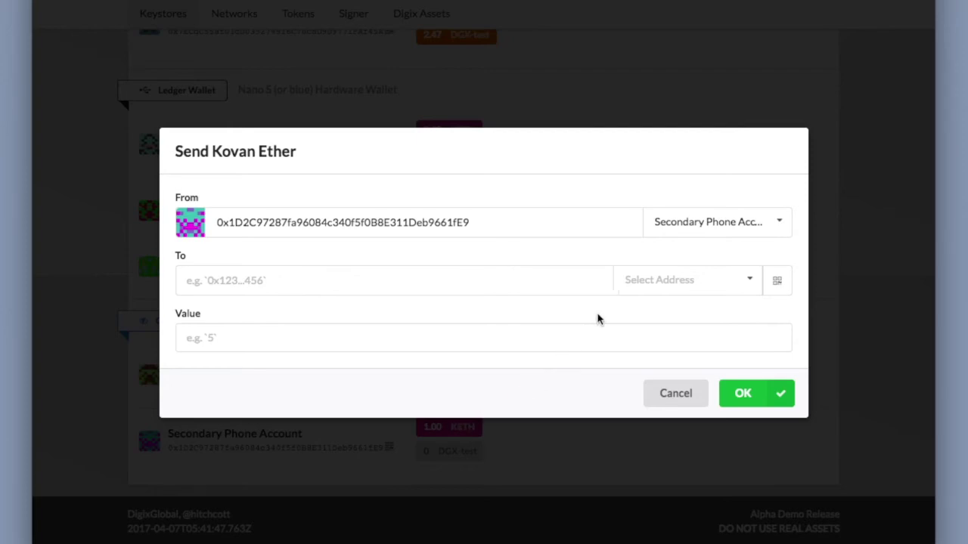
left_click(681, 280)
left_click(684, 371)
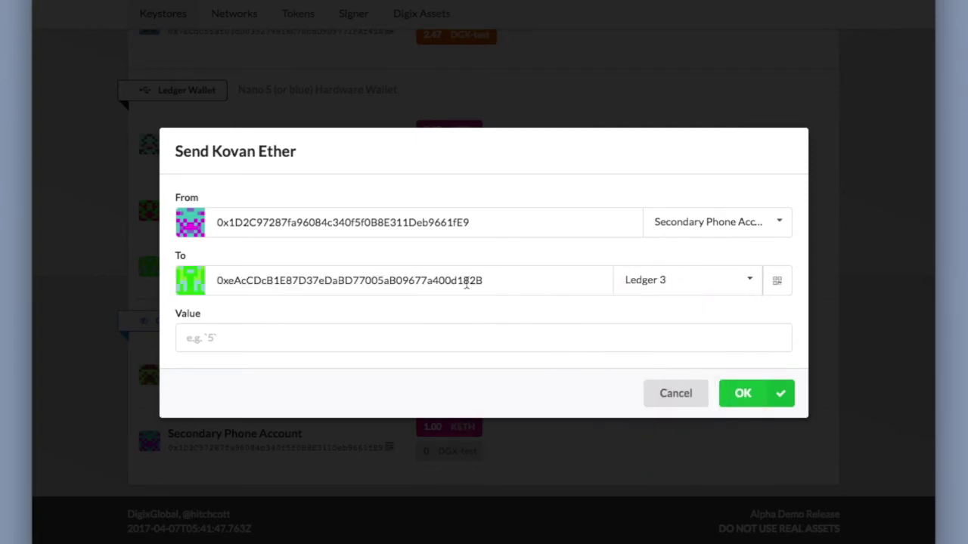
left_click(258, 328)
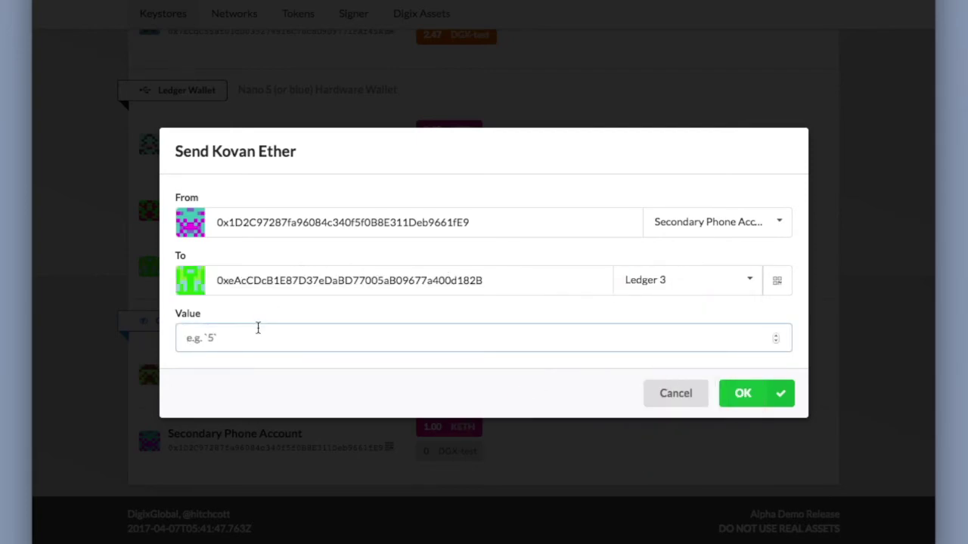
type("0.5")
left_click(758, 395)
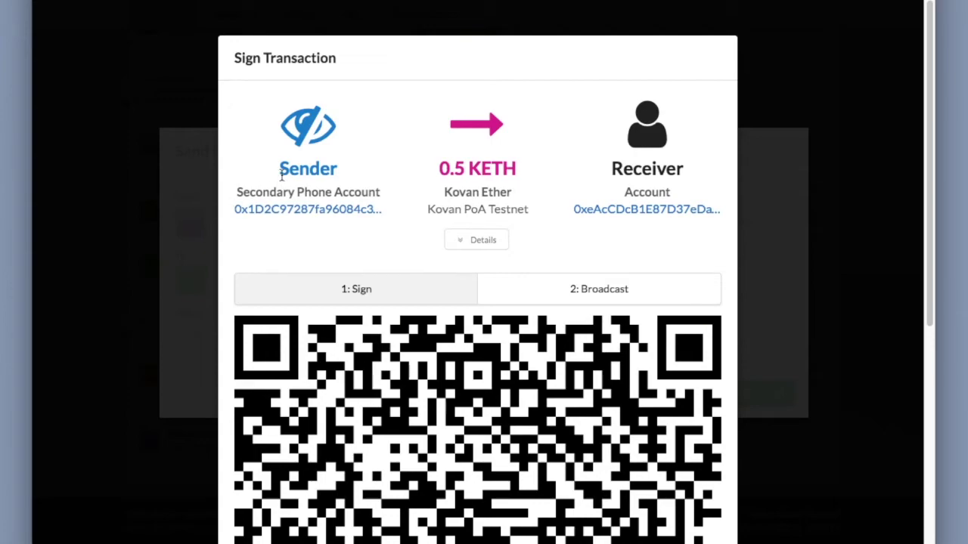
scroll(610, 194, "down", 2)
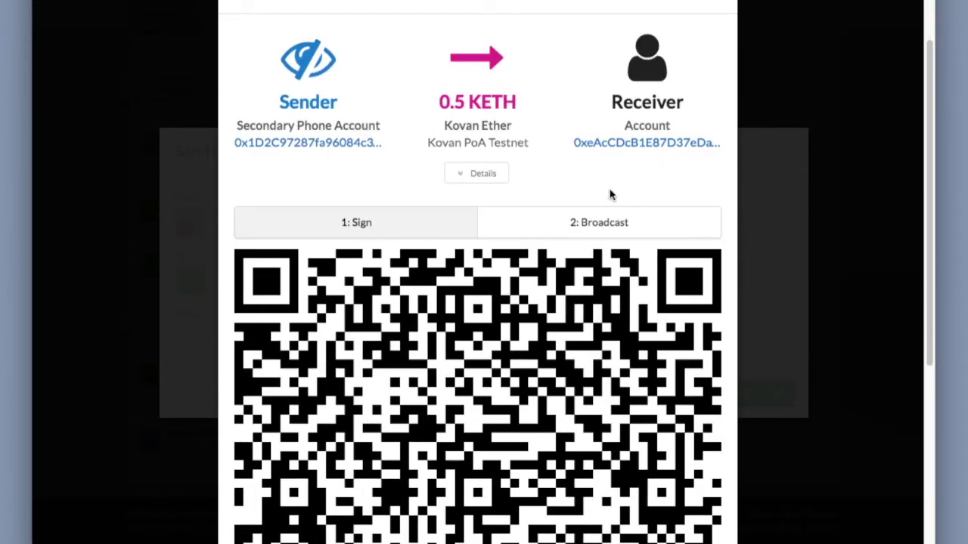
left_click(460, 178)
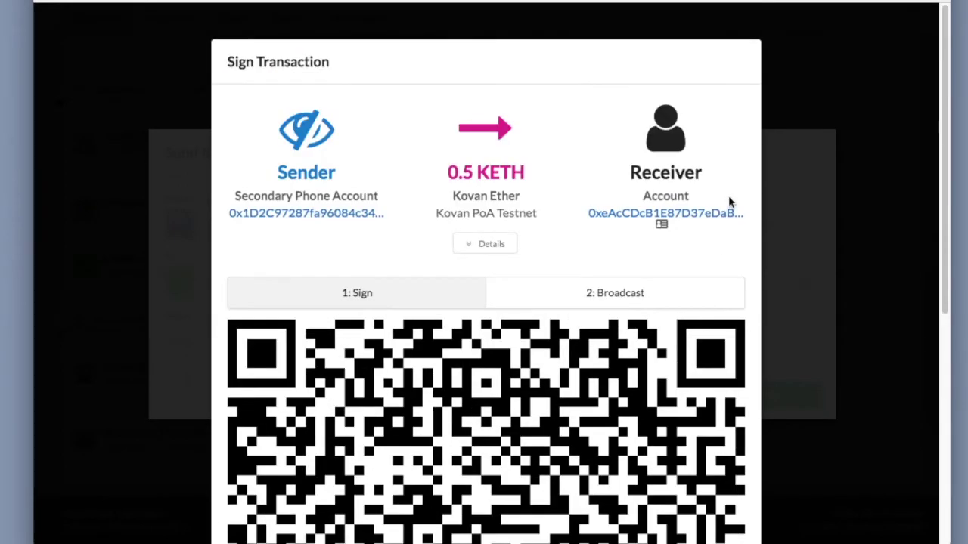
Step: Scan the signed transaction's QR code to broadcast the 0.5 Kovan Ether transfer, and close the confirmation
left_click(619, 305)
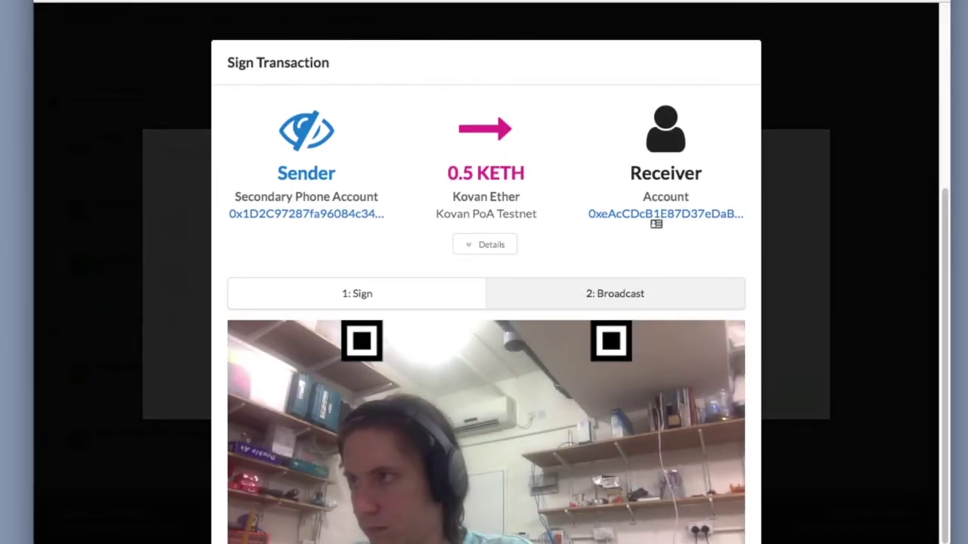
scroll(874, 415, "down", 1)
scroll(656, 202, "down", 2)
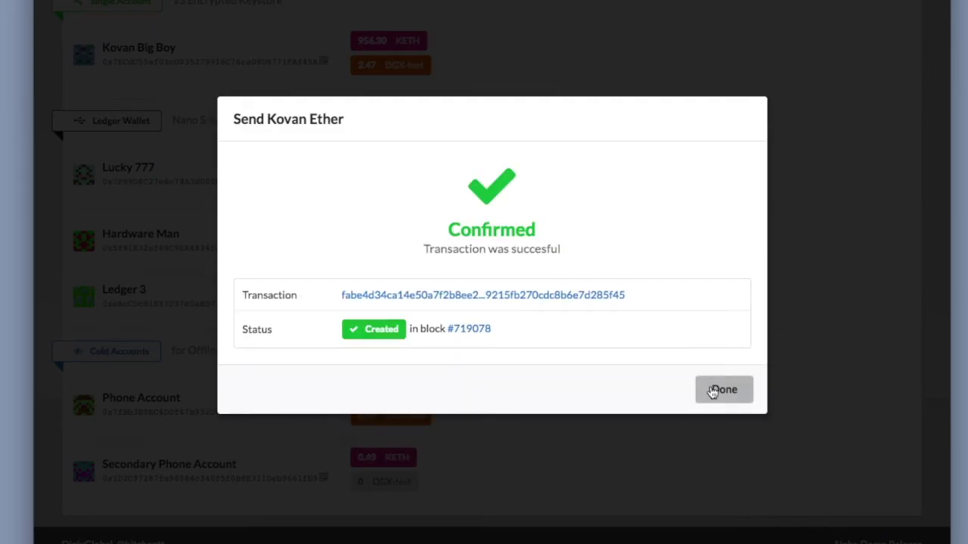
left_click(717, 389)
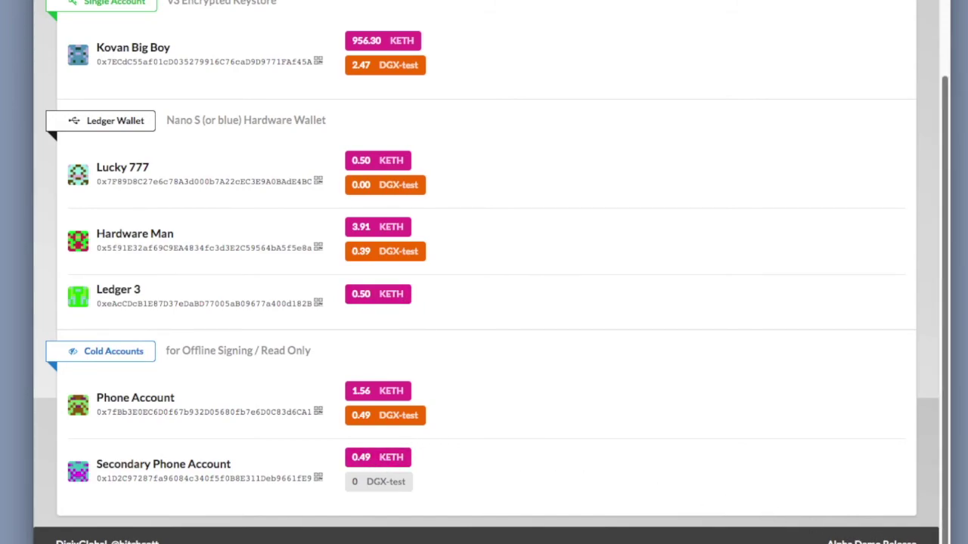
Step: Narrow the browser window and look over the token balances across all keystore accounts
left_click_drag(941, 542, 917, 538)
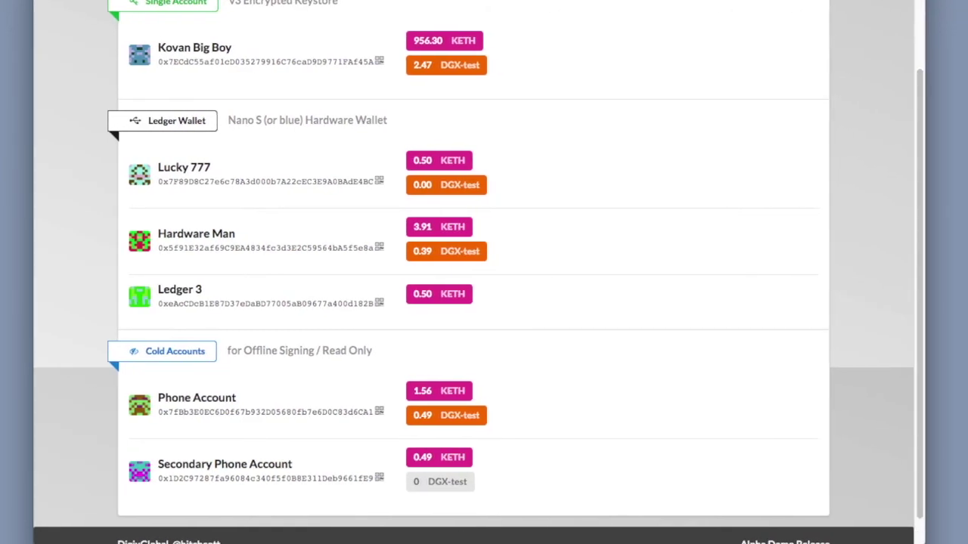
scroll(478, 272, "up", 1)
scroll(479, 272, "up", 2)
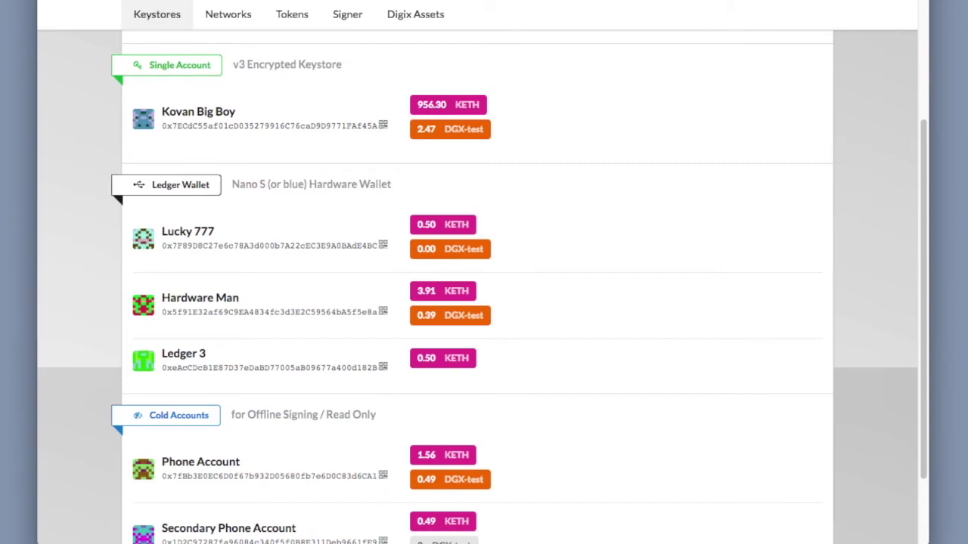
scroll(754, 132, "down", 3)
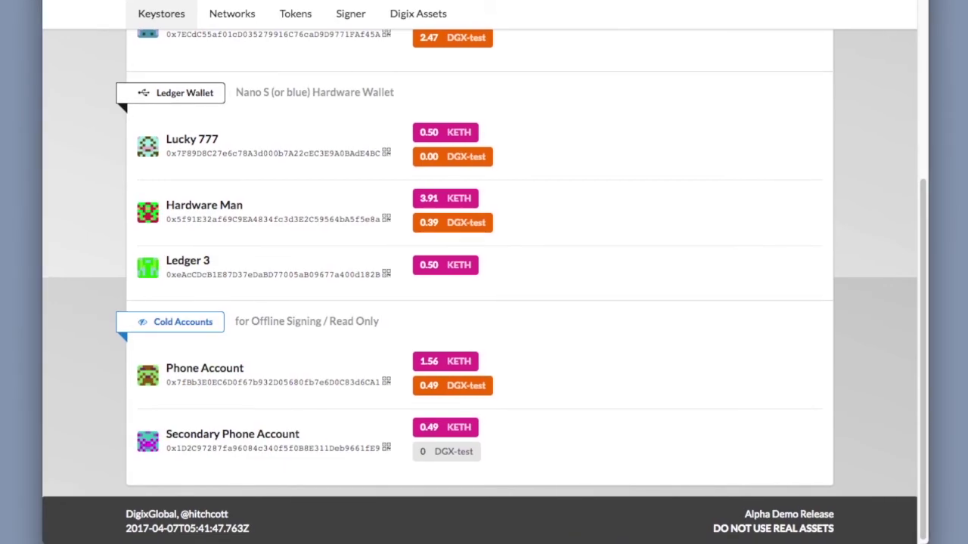
scroll(616, 231, "up", 5)
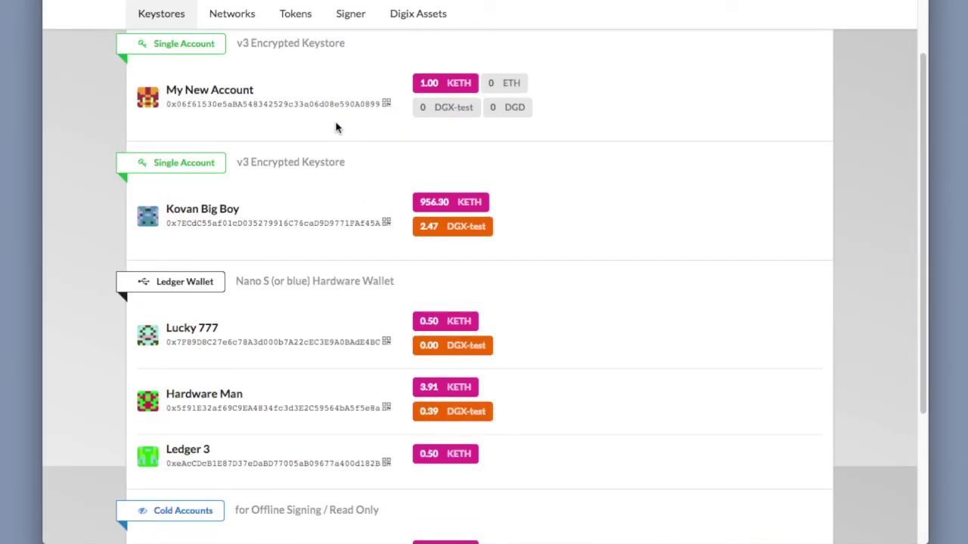
scroll(337, 128, "down", 5)
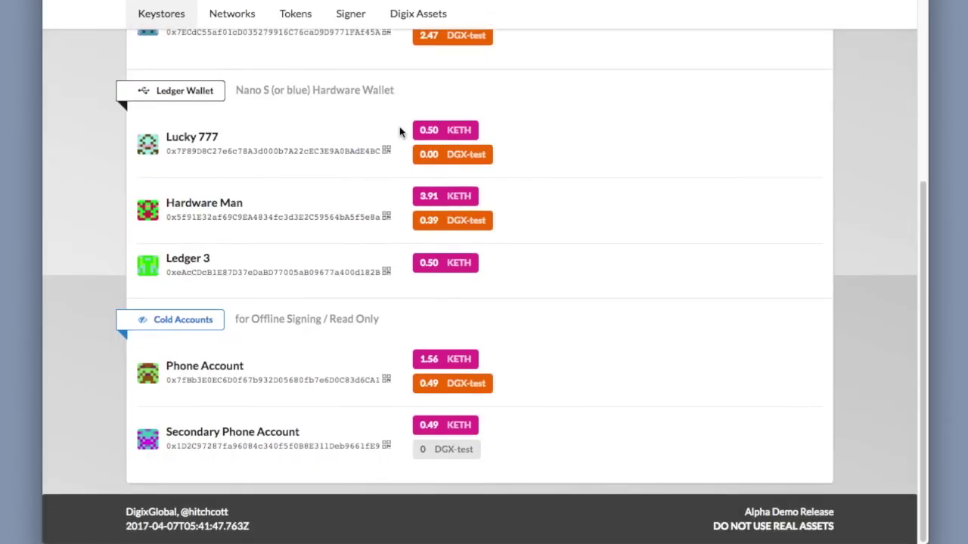
Step: Start a DGX Kovan token transfer from Phone Account with My New Account as the recipient
left_click(437, 387)
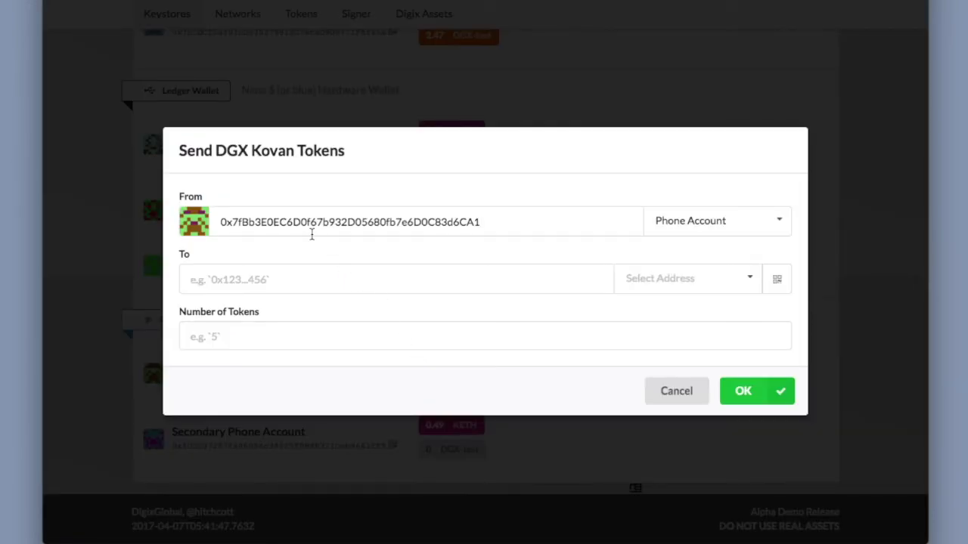
left_click(732, 277)
scroll(698, 404, "down", 1)
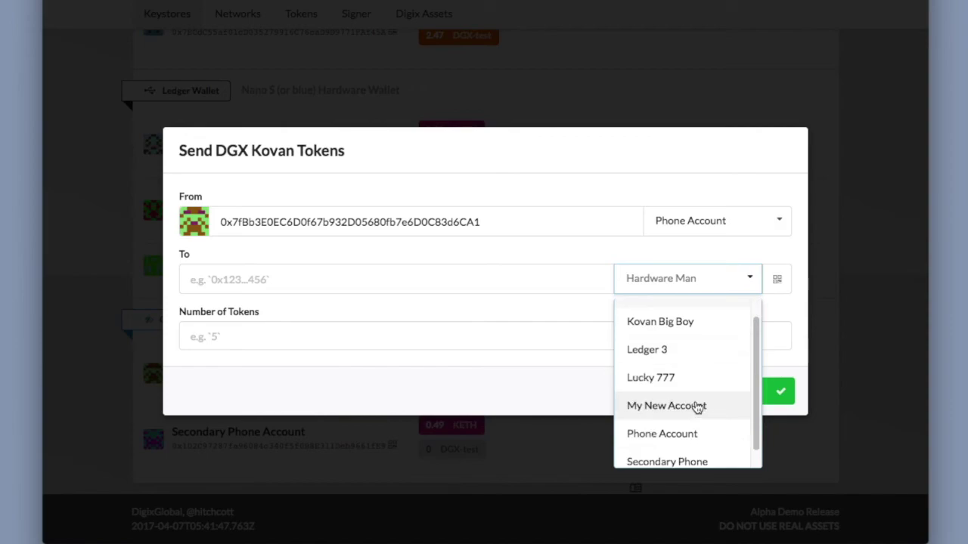
left_click(681, 409)
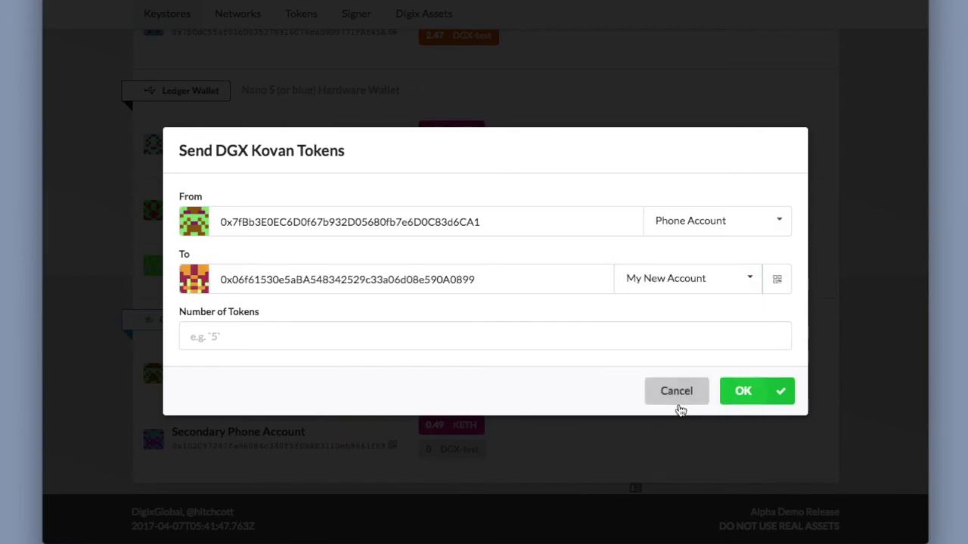
Step: Enter a fractional number of tokens, submit the DGX transfer for signing and broadcast, and close the confirmation
left_click(265, 330)
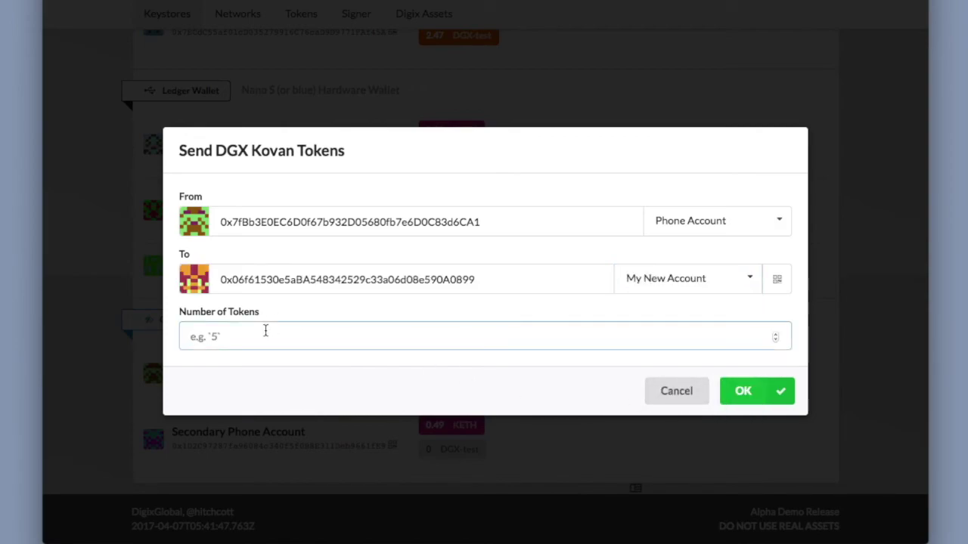
type("1")
key("BackSpace")
type("0.")
left_click(749, 393)
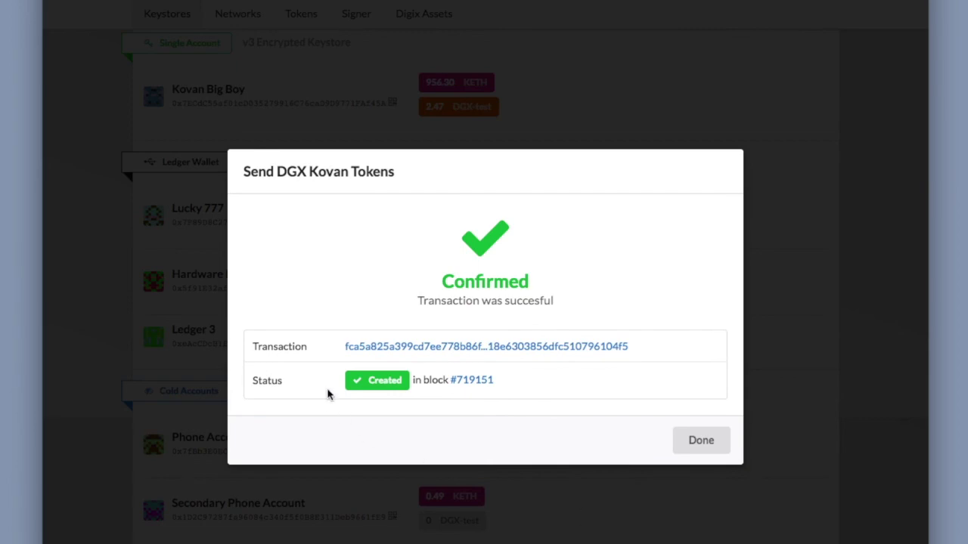
left_click(695, 447)
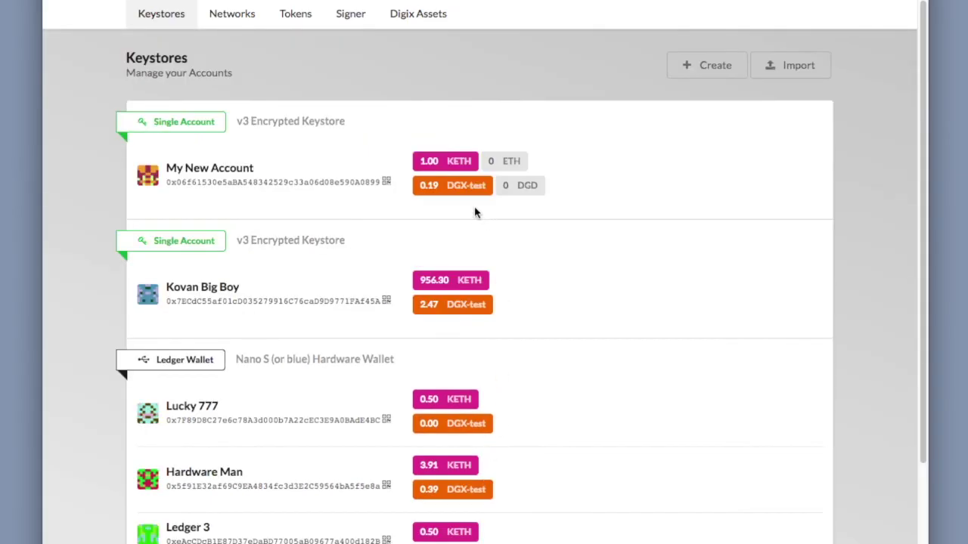